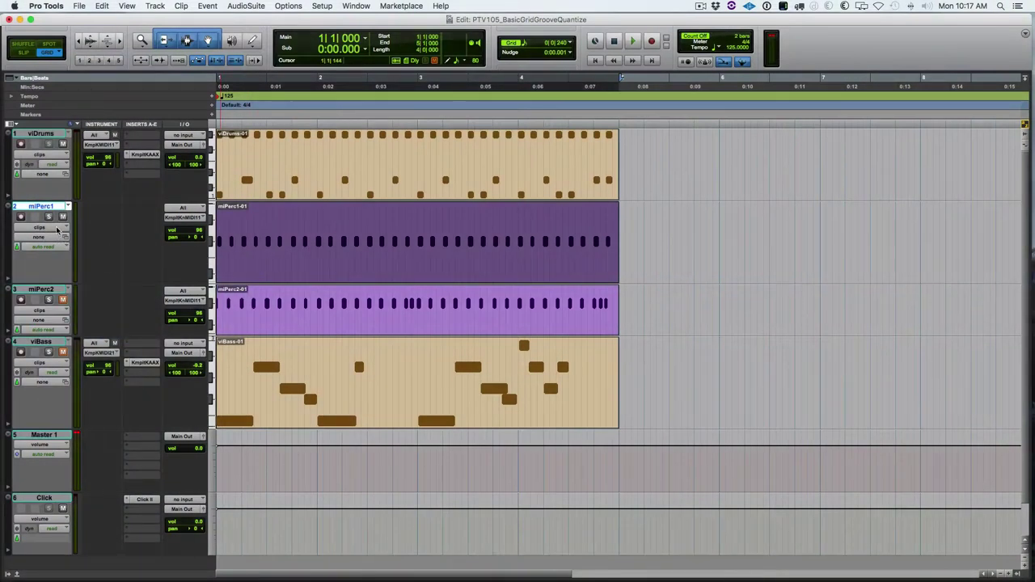
Switch miPerc1 to Notes view and zoom out twice to see the full four-bar clips.
click(58, 232)
click(56, 237)
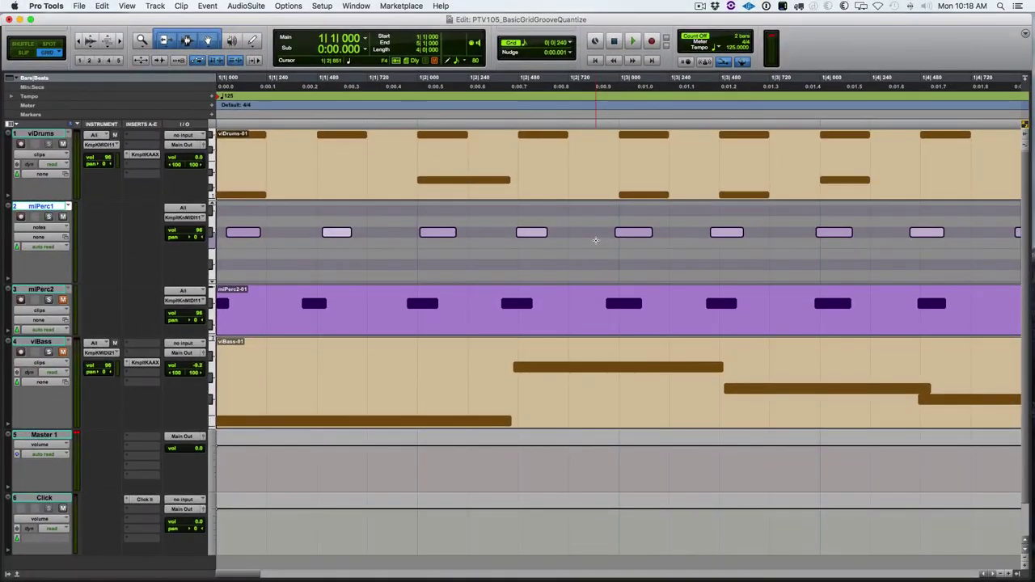
key(r)
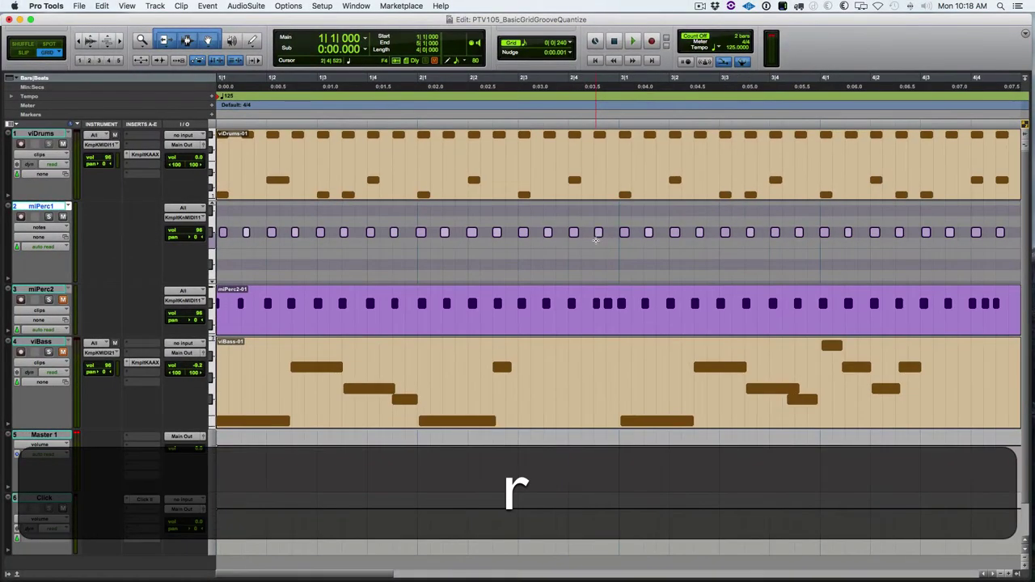
key(r)
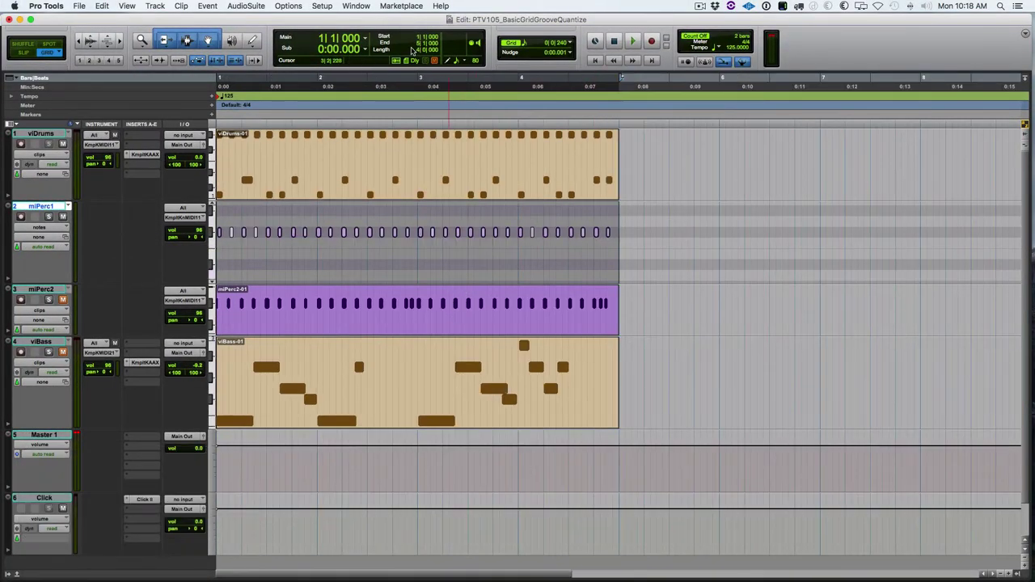
Open the Event Operations Quantize window and move it off the notes.
click(207, 6)
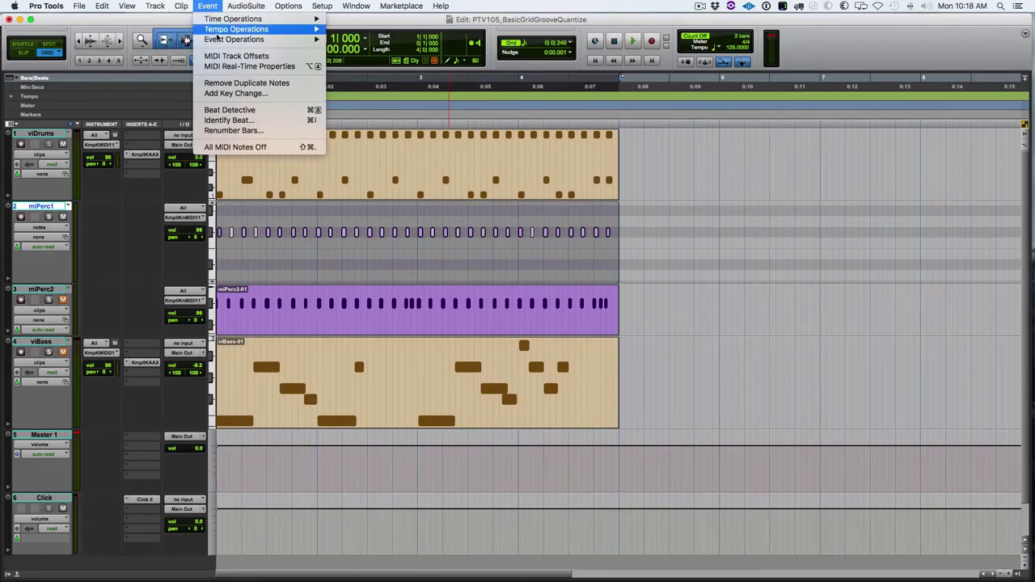
mouse_move(229, 41)
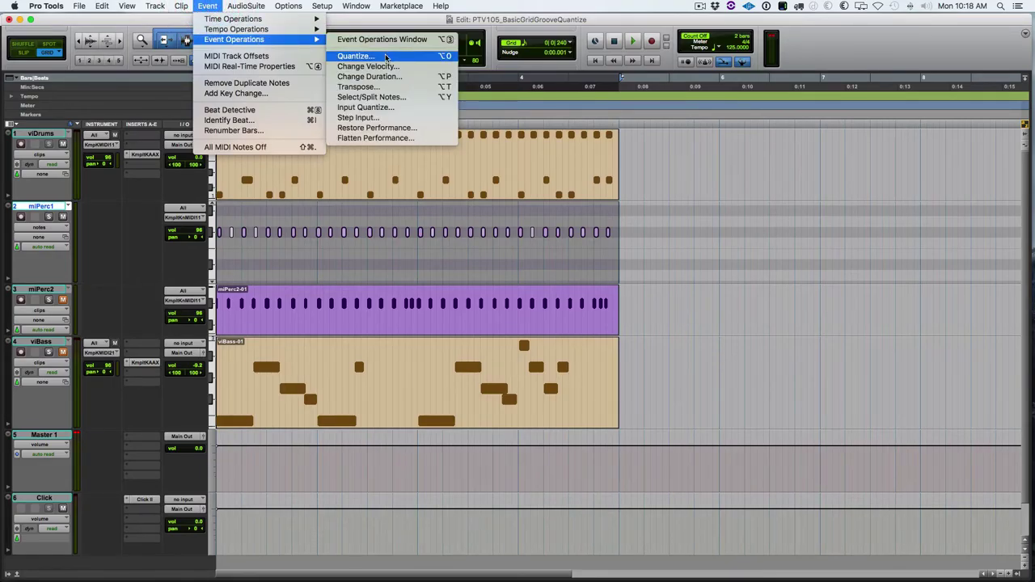
click(443, 57)
drag(461, 192, 713, 155)
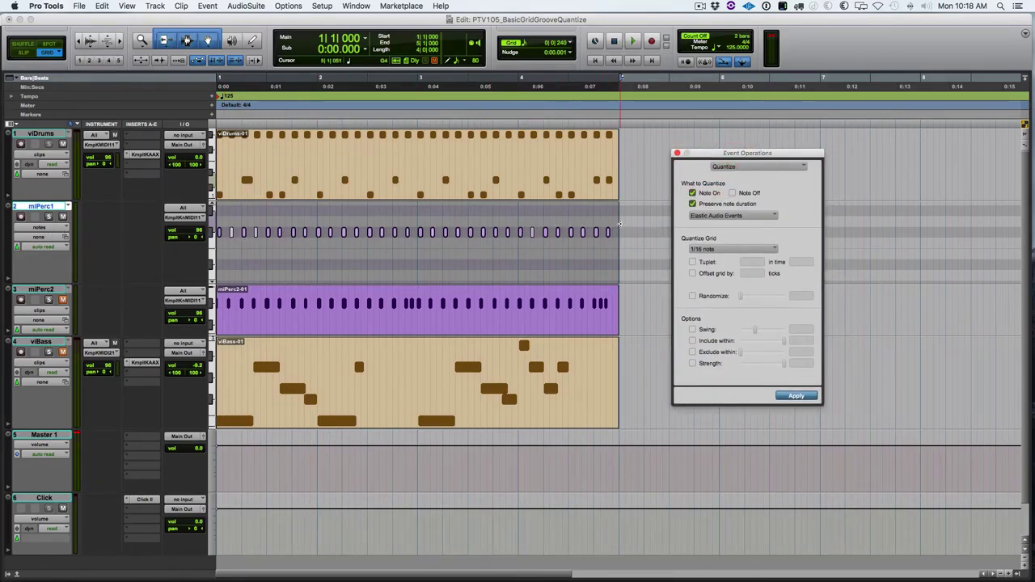
Select all miPerc1 notes, set Quantize Grid to 1/8 note, and apply.
click(621, 228)
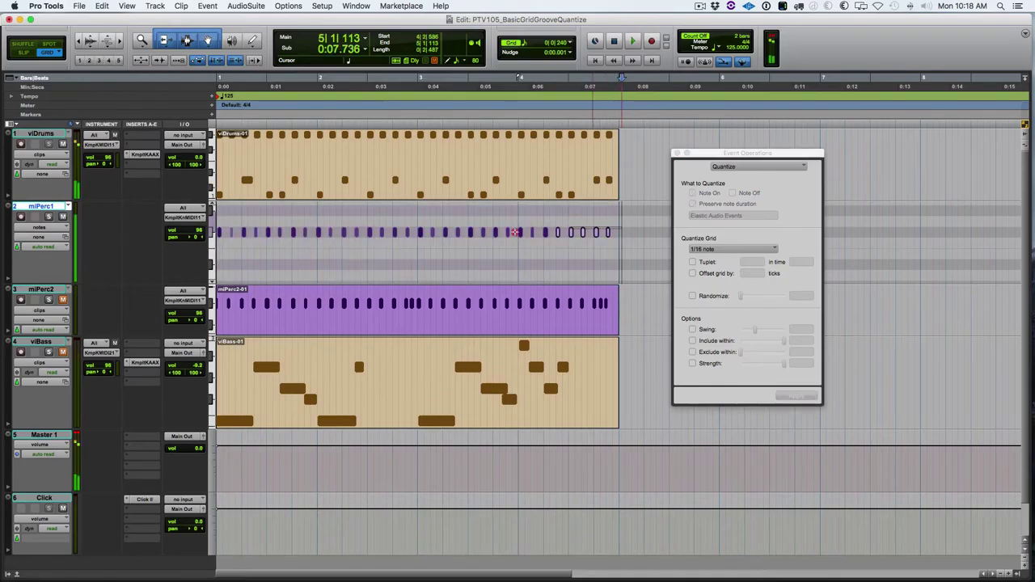
key(space)
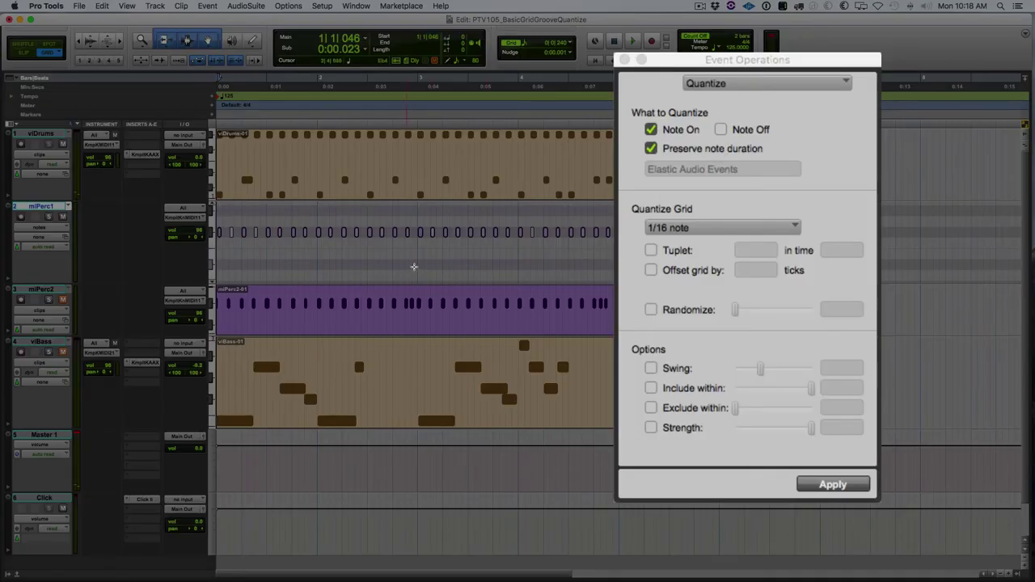
click(678, 230)
click(681, 213)
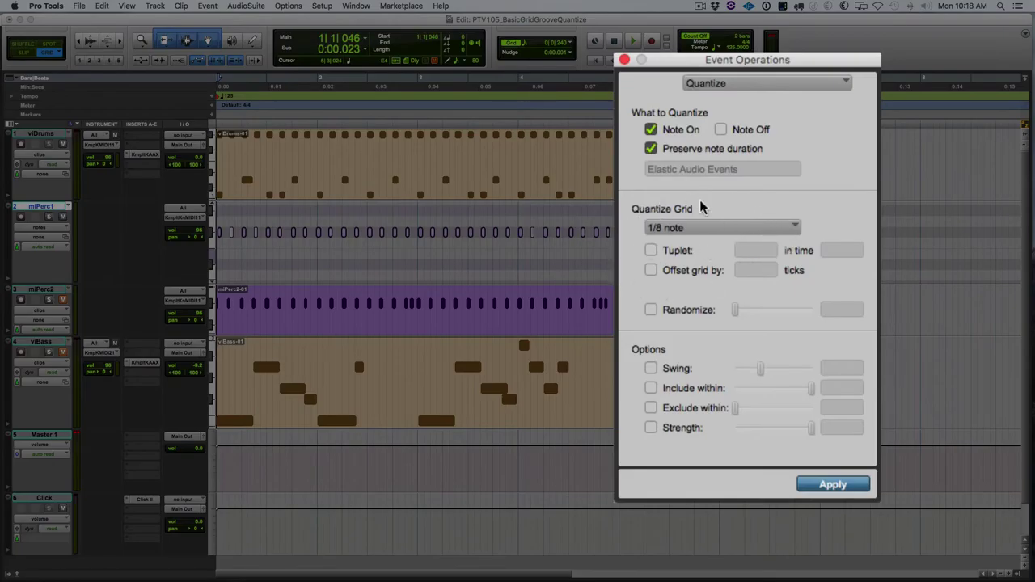
click(798, 397)
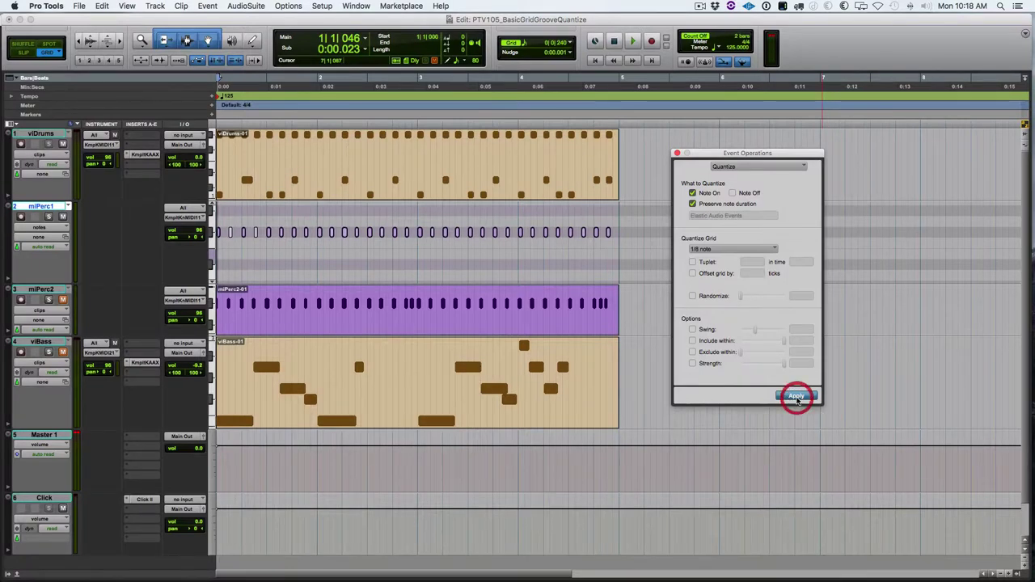
Zoom in to about one bar and move the Quantize dialog below the notes.
key(t)
key(t)
key(t)
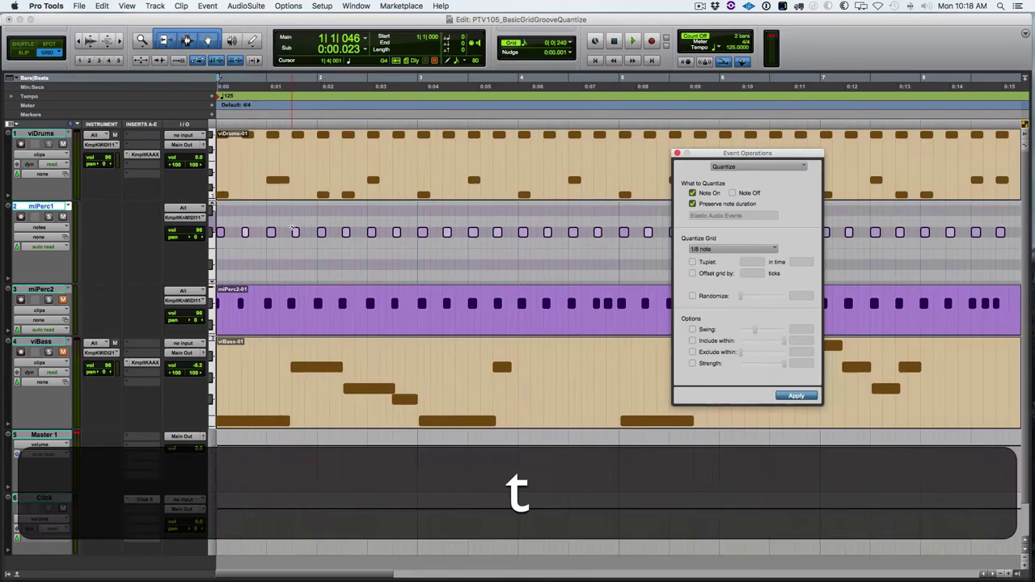
drag(754, 155, 565, 310)
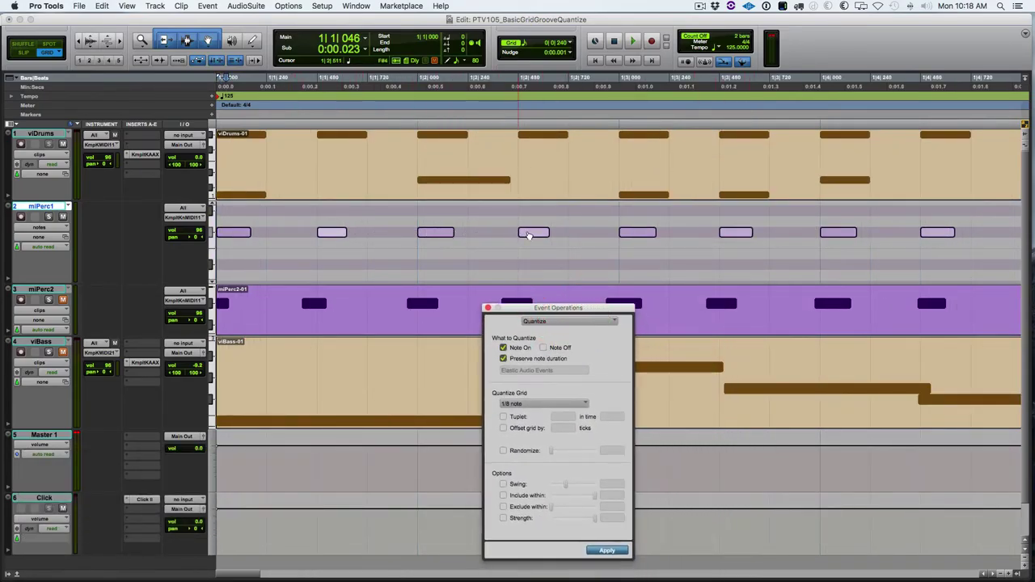
scroll(639, 233, right, 5)
scroll(656, 231, right, 3)
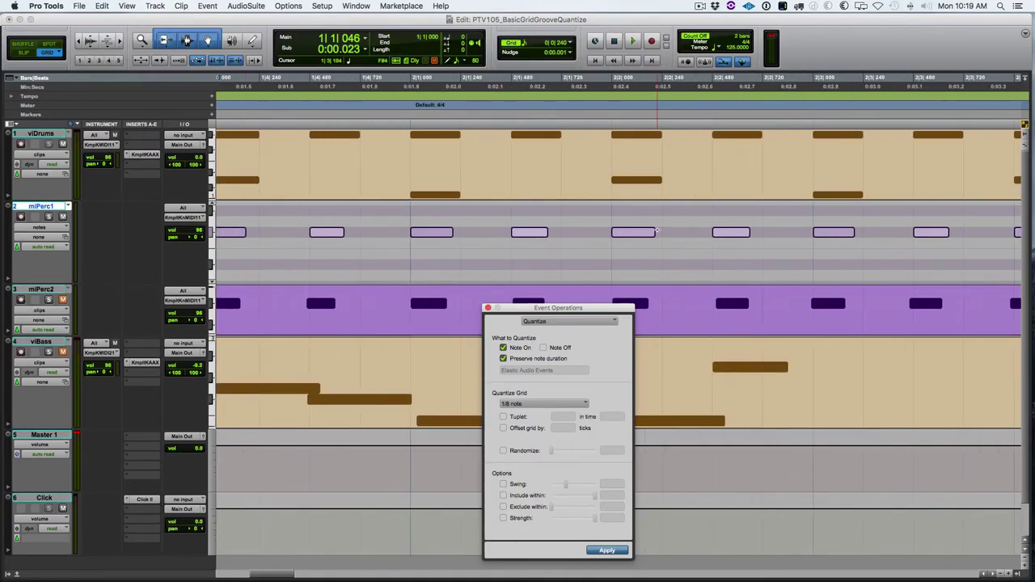
Compare quantized and original timing with undo/redo, end unquantized, and enable Strength.
key(super+z)
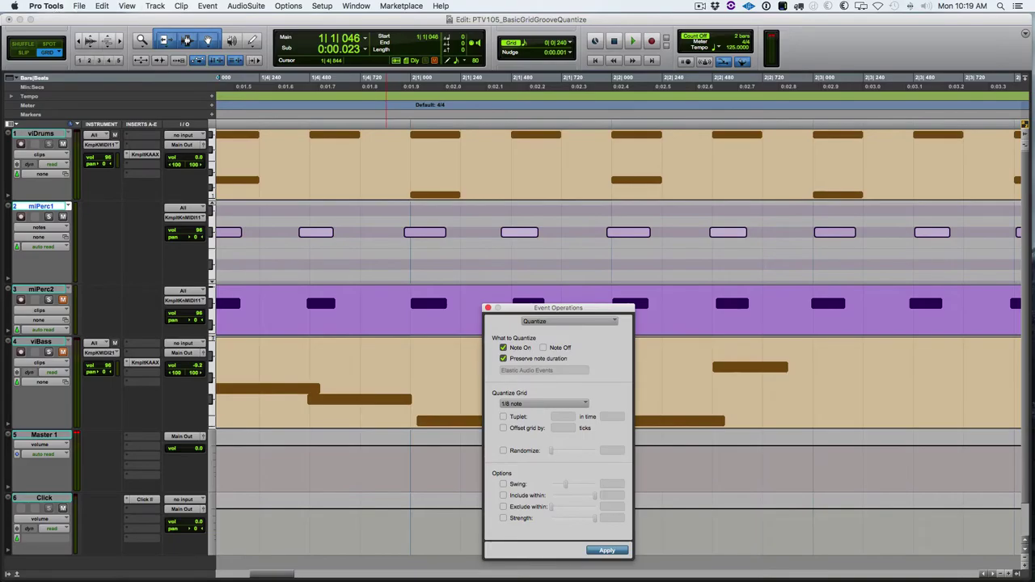
click(100, 5)
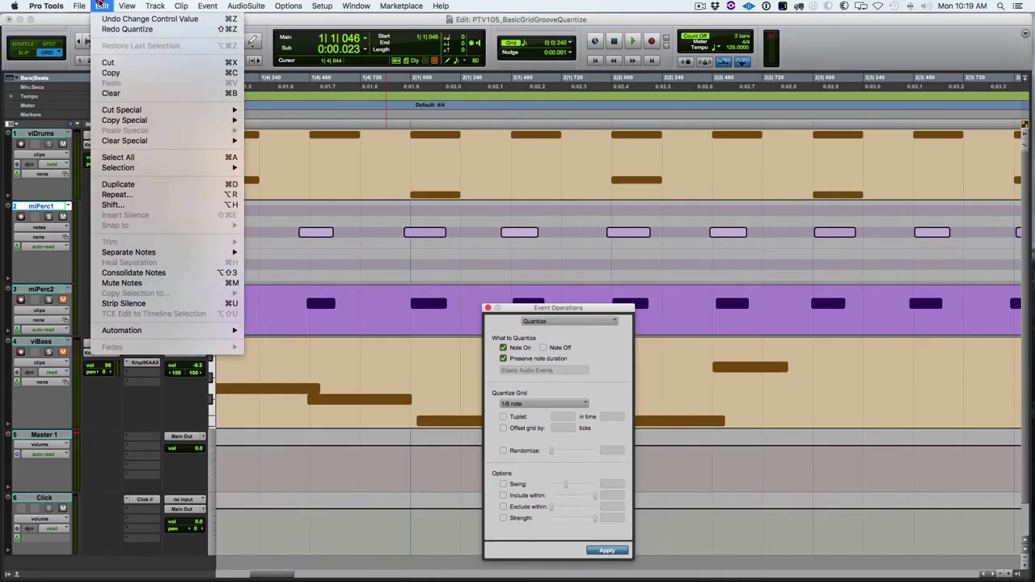
click(102, 29)
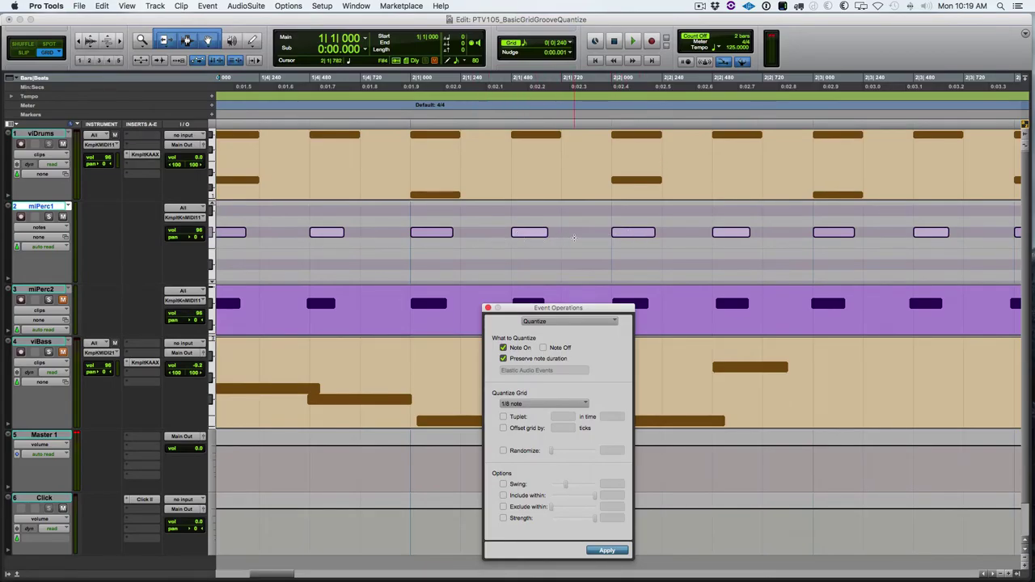
key(super+z)
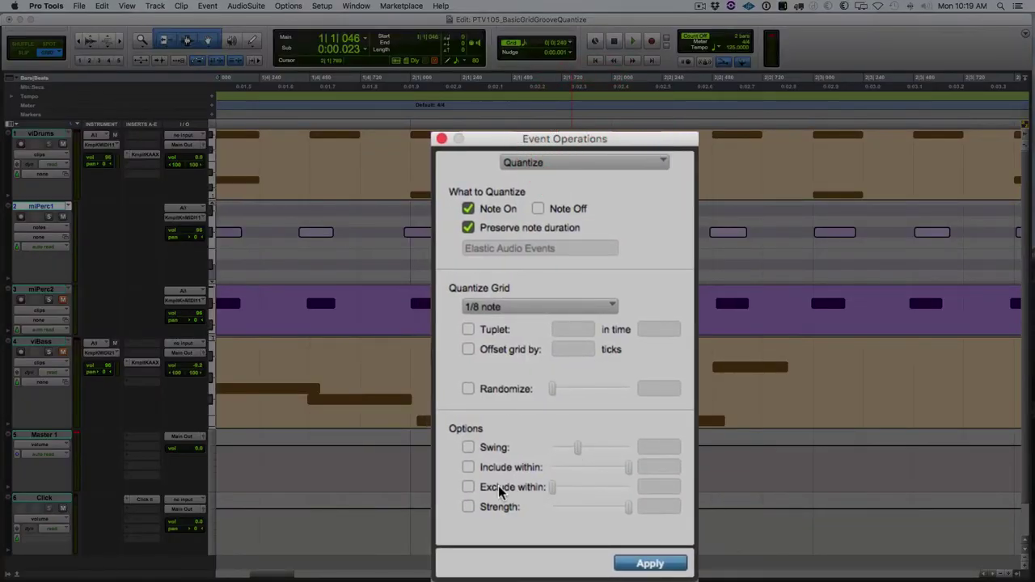
click(468, 507)
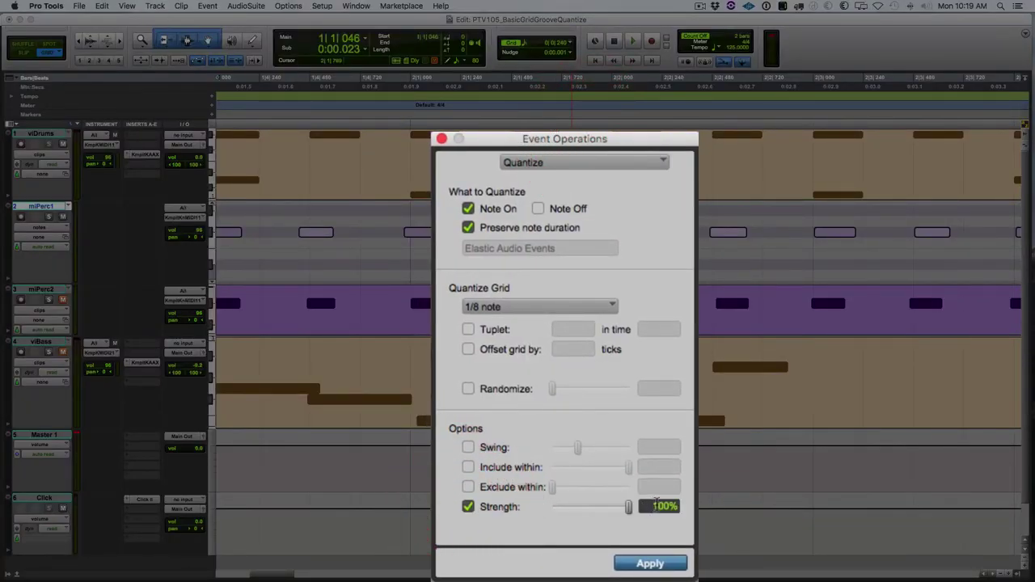
Try several Strength values, enter 50%, then undo that edit.
mouse_move(629, 507)
mouse_down()
mouse_move(513, 508)
mouse_move(634, 508)
mouse_up()
drag(634, 505, 595, 516)
click(615, 516)
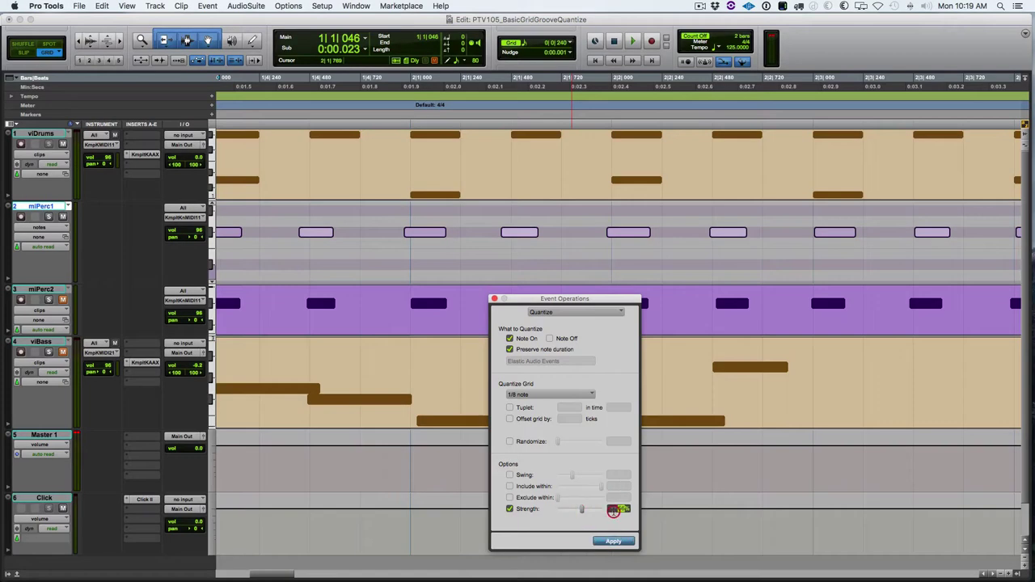
click(659, 509)
text(50)
key(Return)
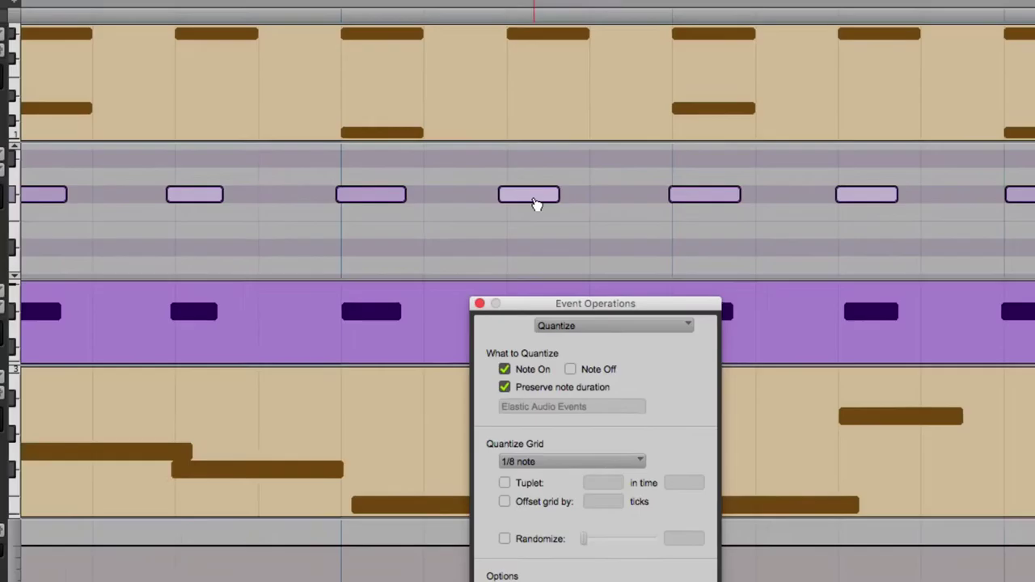
key(super+z)
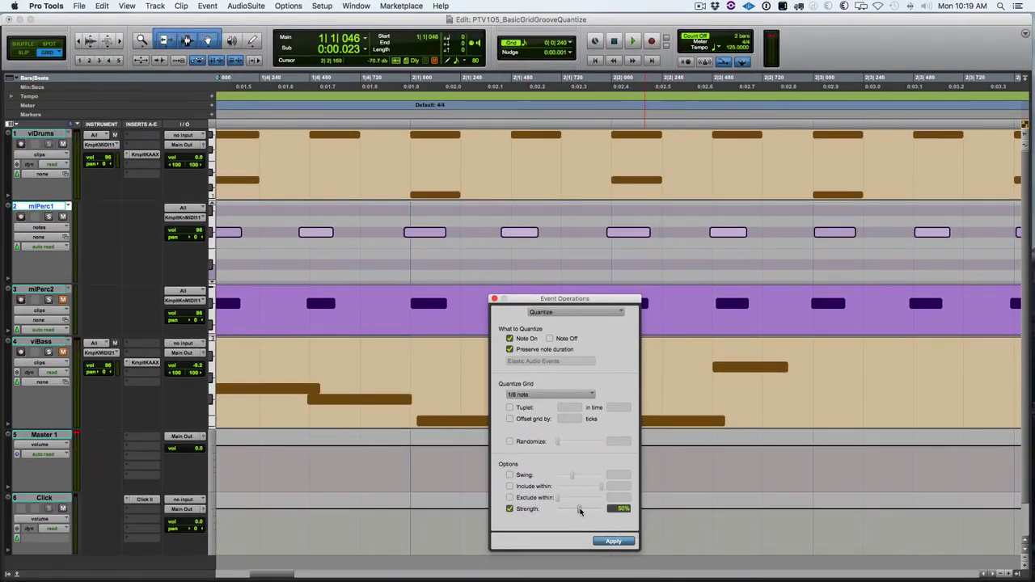
Apply the quantize at 100% Strength, undo it, then reapply at about 75%.
drag(579, 511, 602, 510)
click(613, 541)
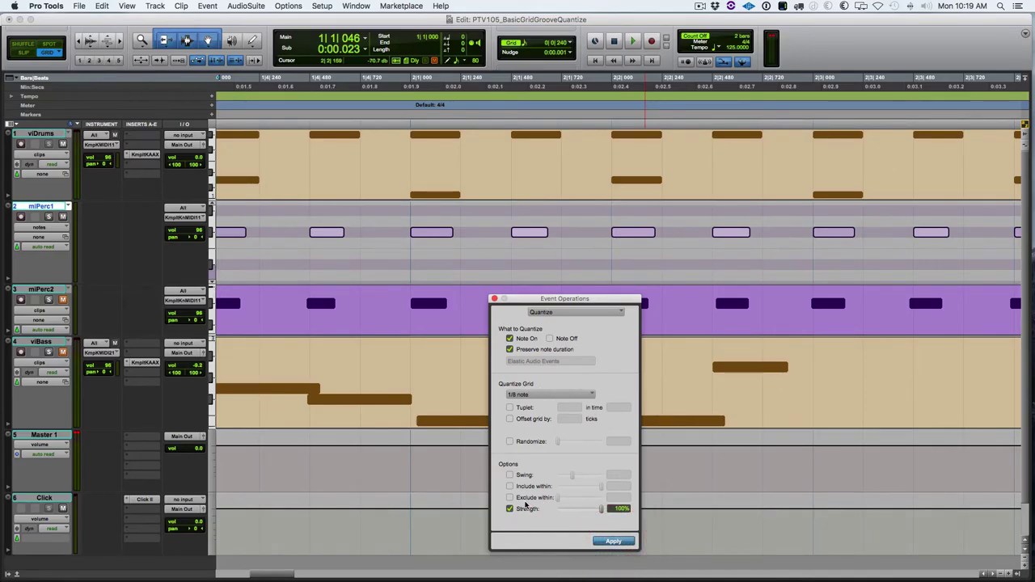
key(super+z)
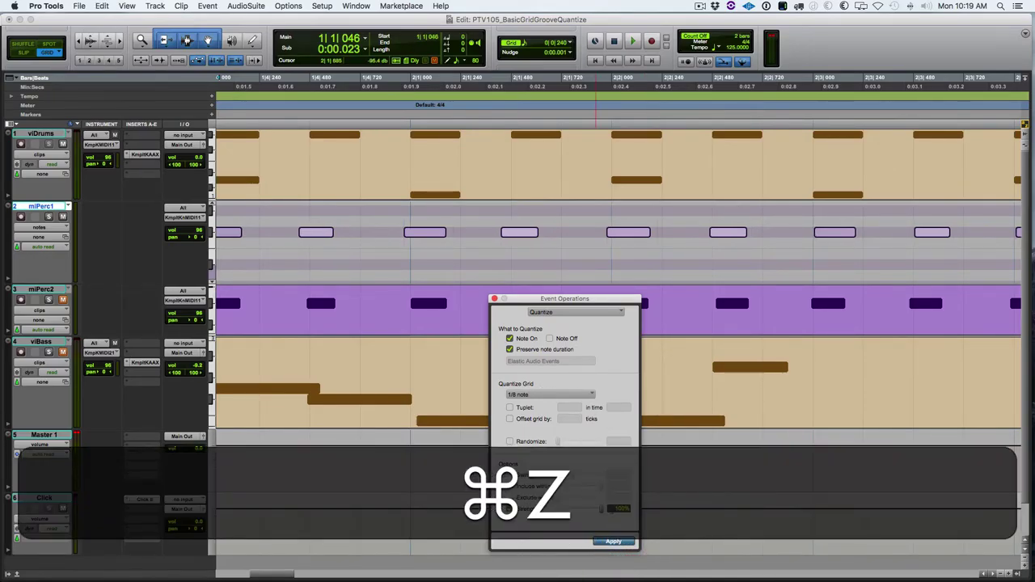
drag(601, 510, 593, 511)
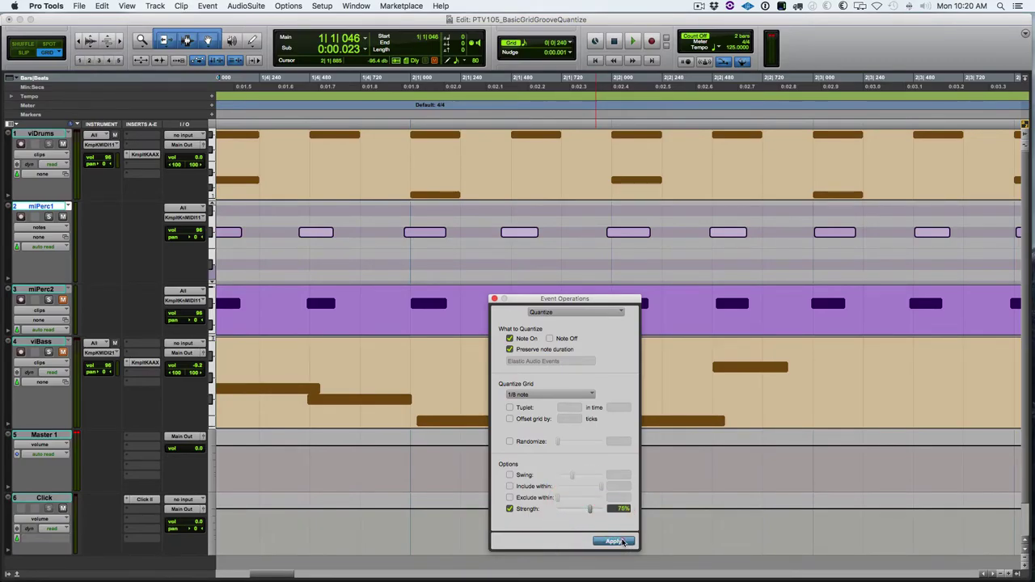
click(614, 541)
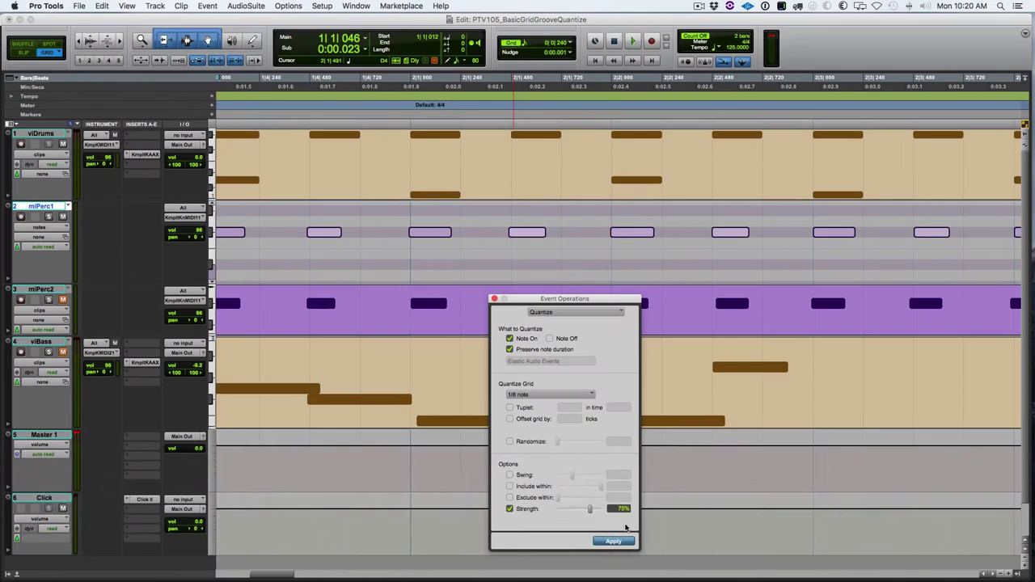
Zoom in and compare the 75% quantize against the original using undo and redo.
key(ctrl+t)
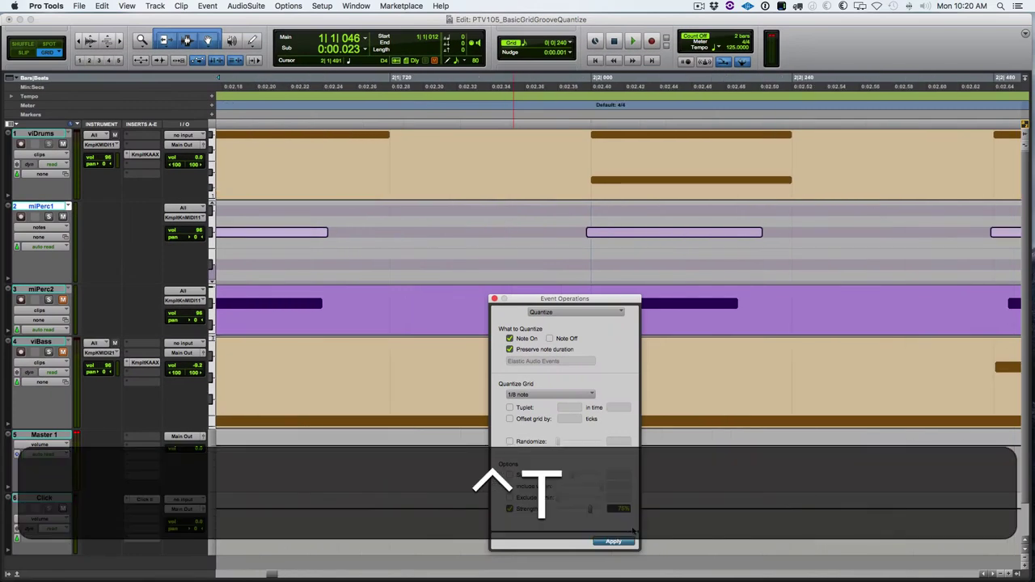
key(super+z)
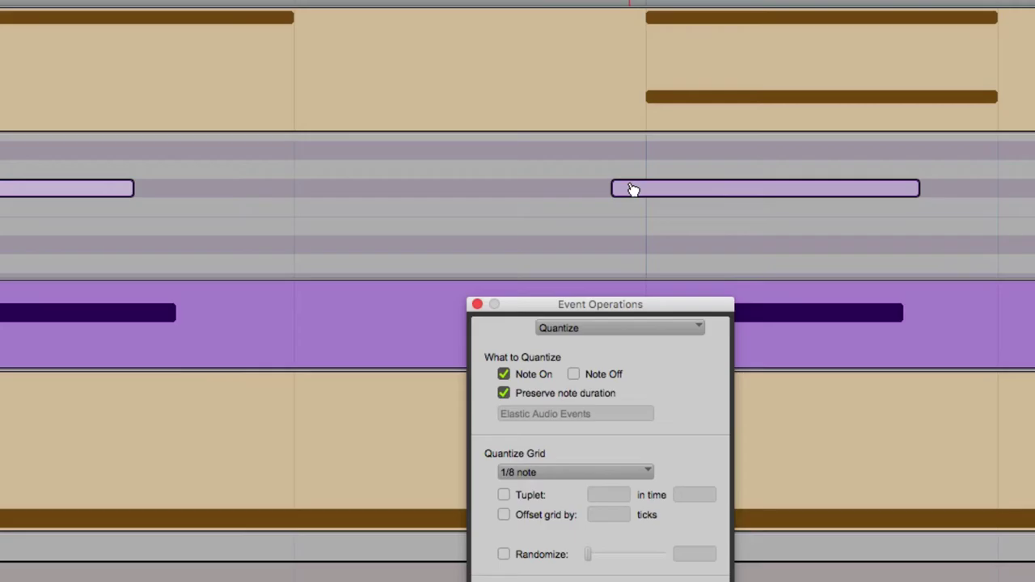
key(Return)
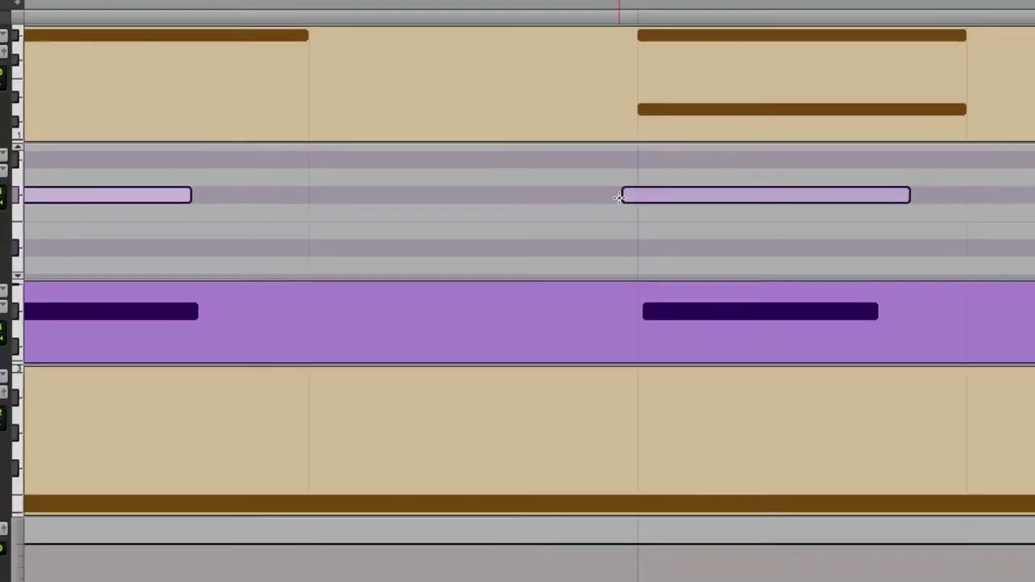
key(super+z)
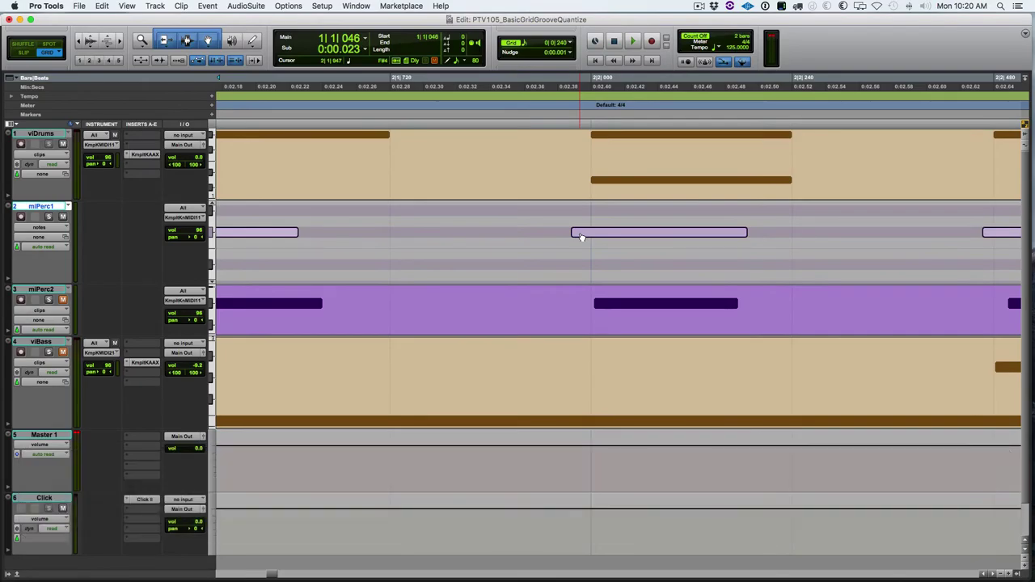
Reopen Quantize with Option+0 and apply it at 100% Strength.
key(alt)
key(alt+0)
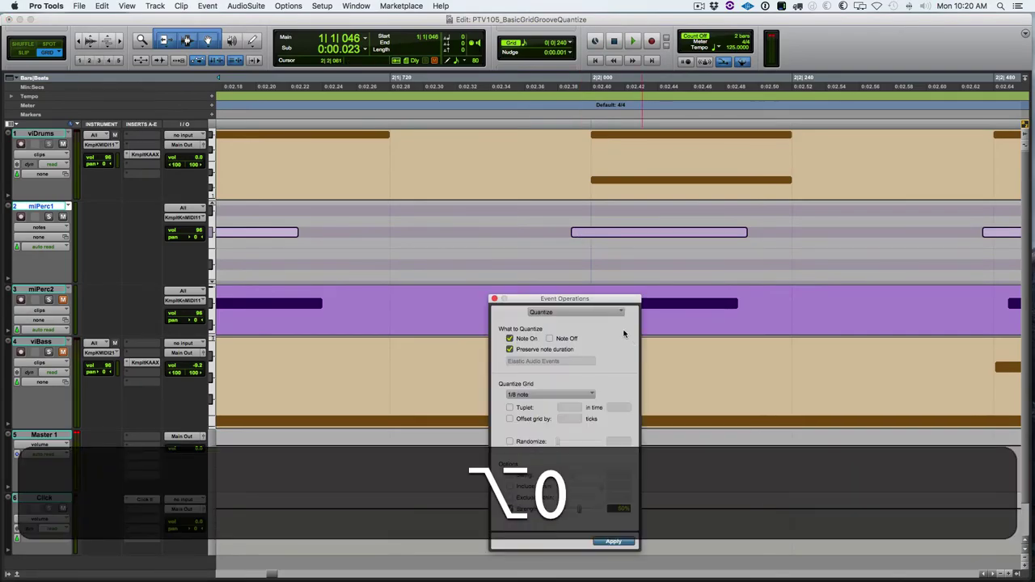
drag(602, 301, 601, 302)
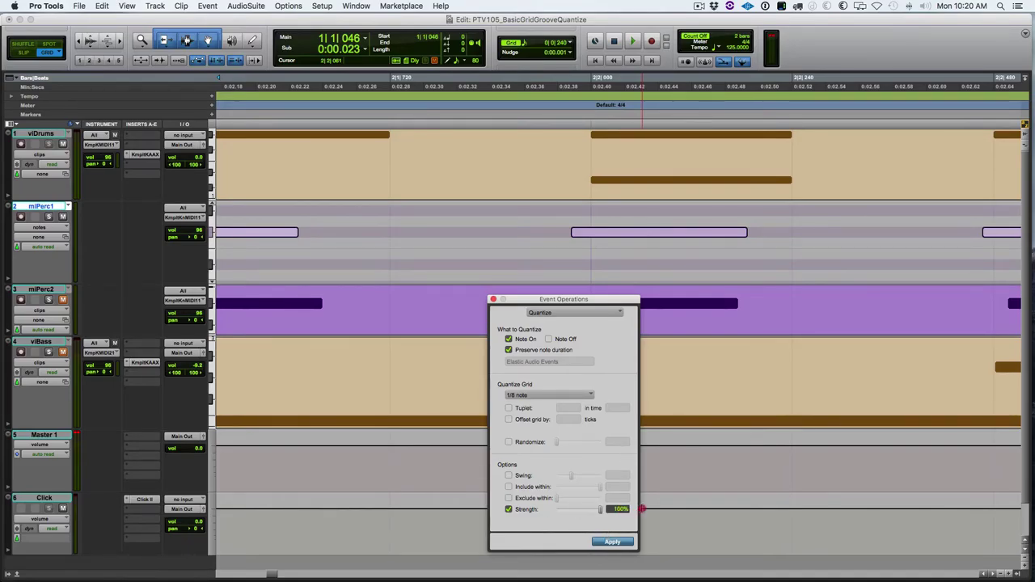
click(613, 541)
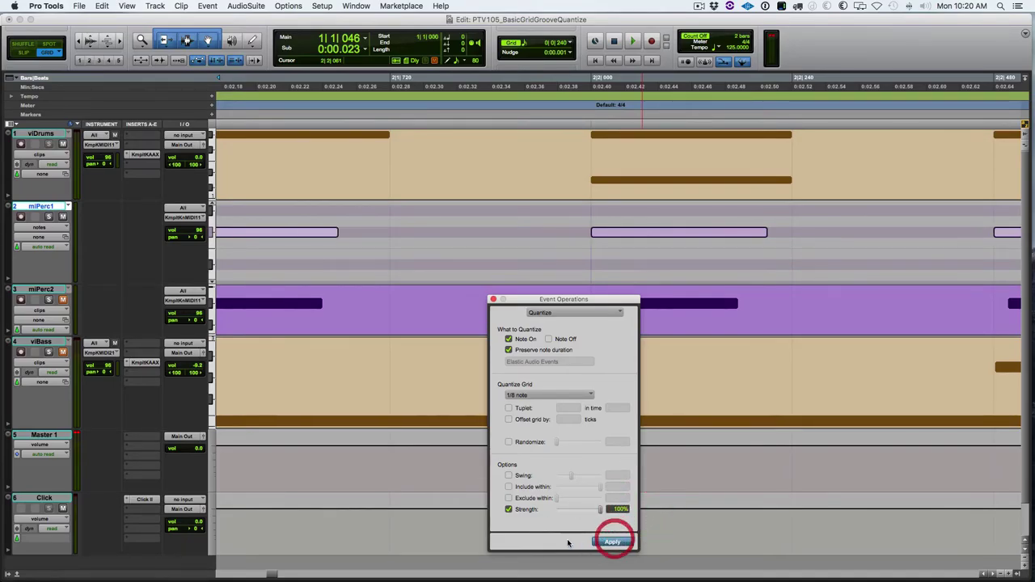
Turn off Strength, lower Swing from 100%, and apply a swung quantize to all miPerc1 notes.
click(509, 510)
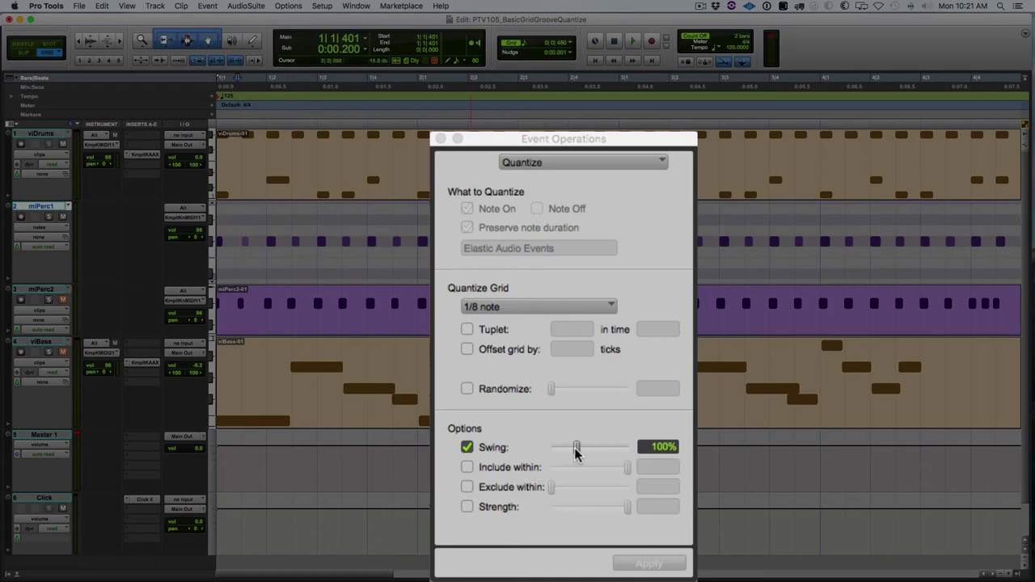
mouse_move(571, 476)
mouse_down()
mouse_move(539, 477)
mouse_move(560, 477)
mouse_up()
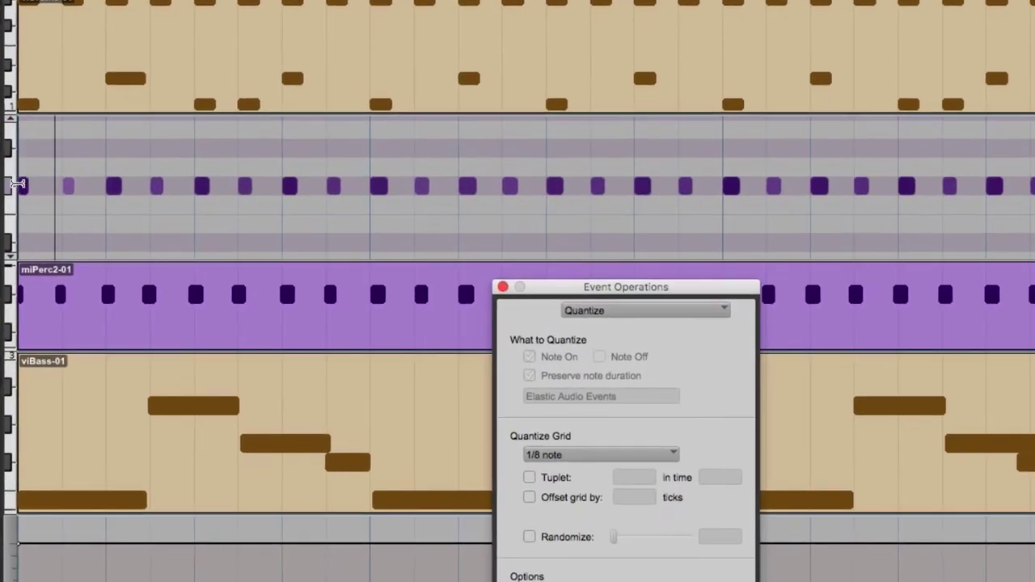
click(218, 241)
click(8, 184)
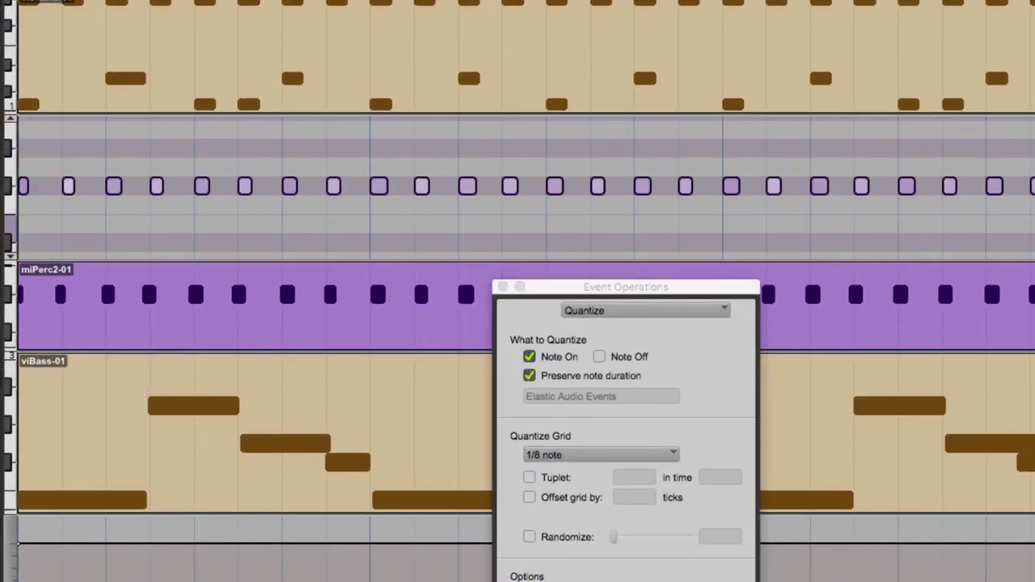
key(Return)
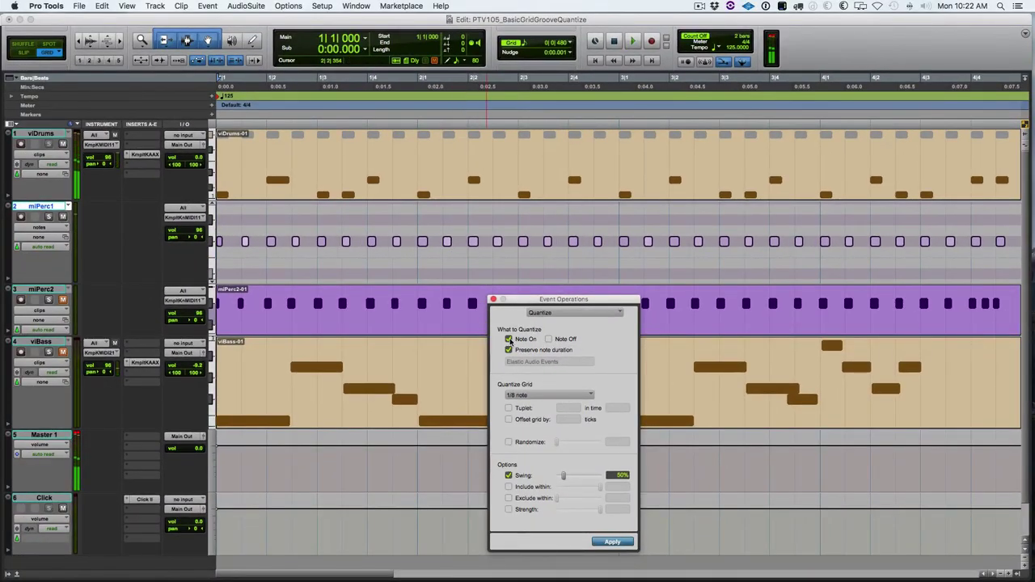
Reduce Swing to about 10%, apply the quantize, and play back the percussion.
drag(564, 476, 558, 478)
click(619, 474)
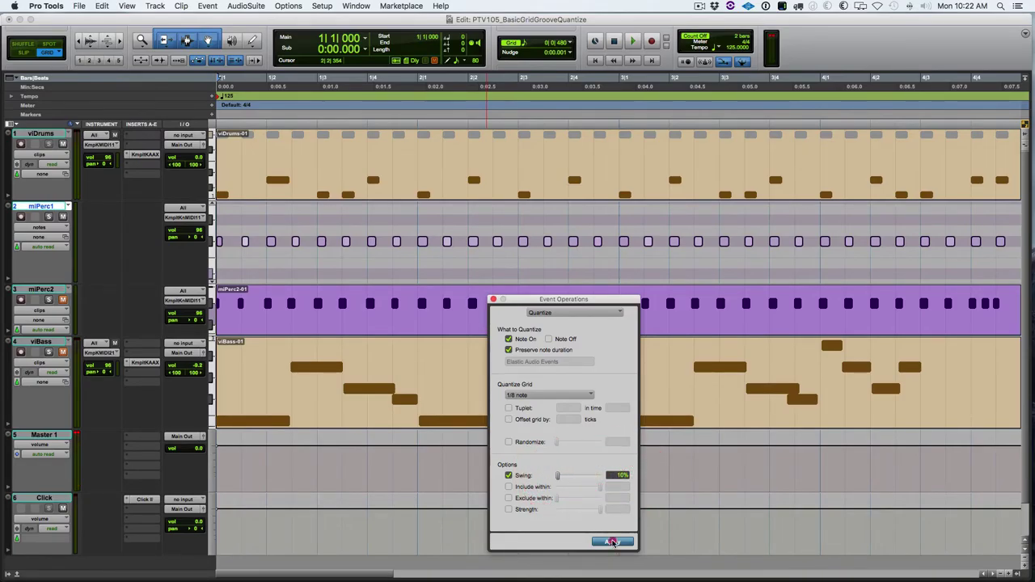
click(613, 542)
key(space)
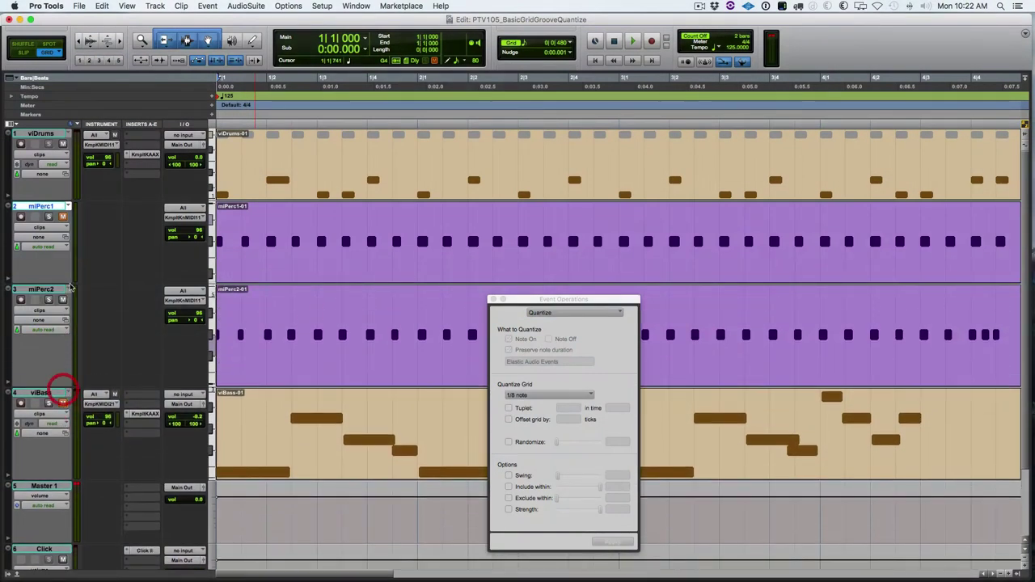
Shorten the miPerc1 track and show miPerc2 as MIDI notes.
drag(67, 283, 61, 243)
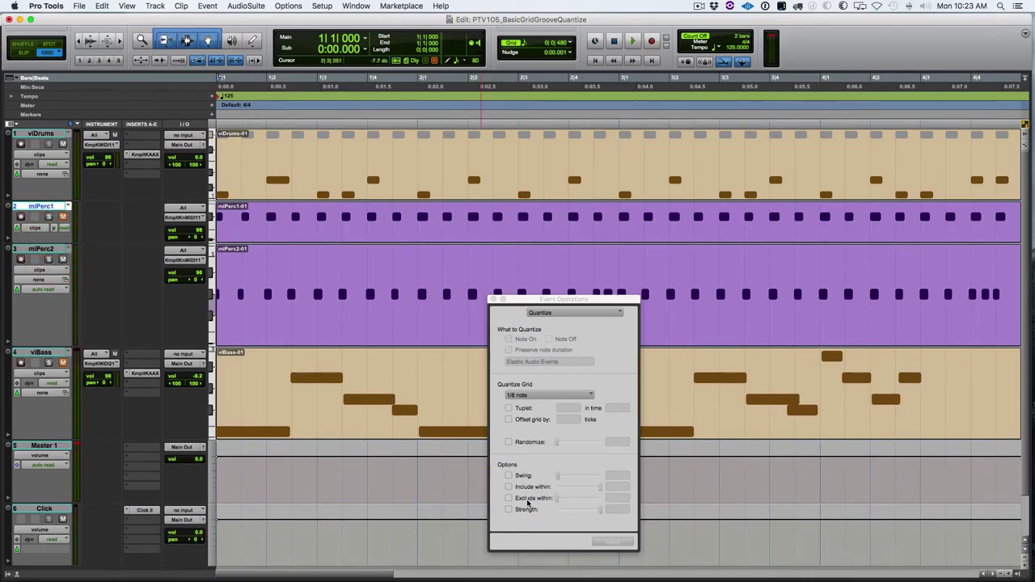
click(56, 271)
click(53, 279)
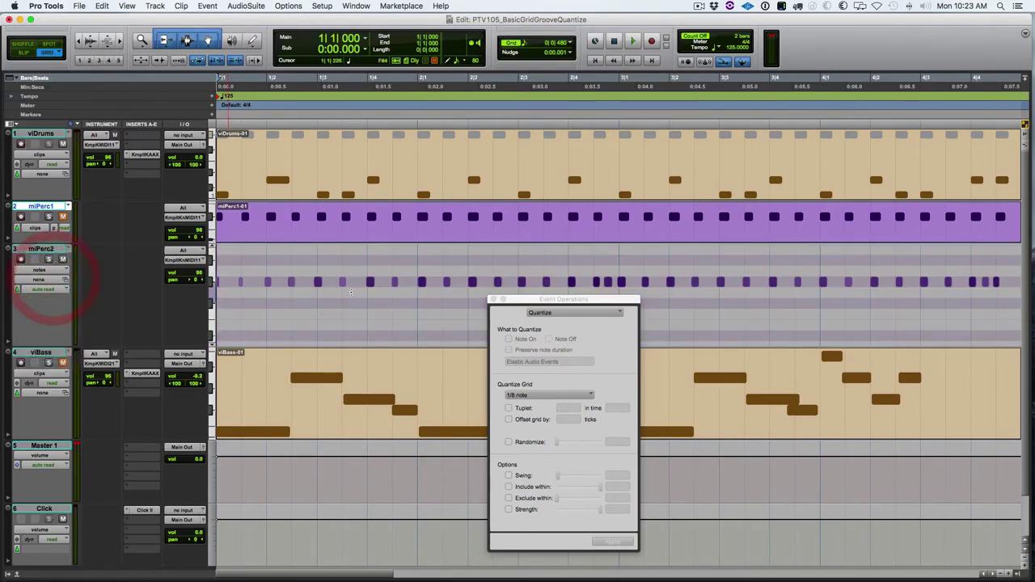
Reposition the Quantize window and enable Include within at 89%.
drag(555, 307, 483, 329)
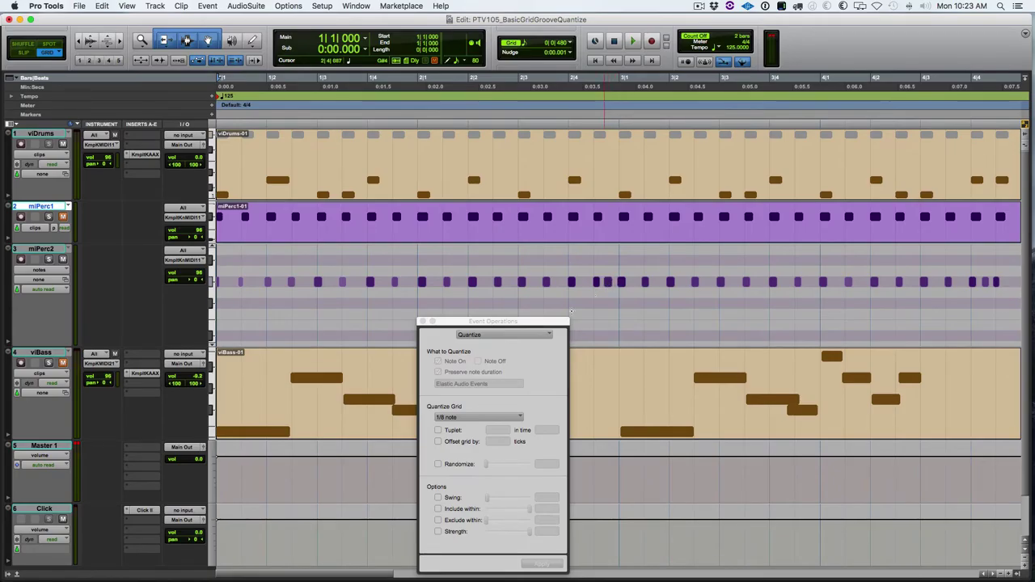
drag(505, 325, 506, 319)
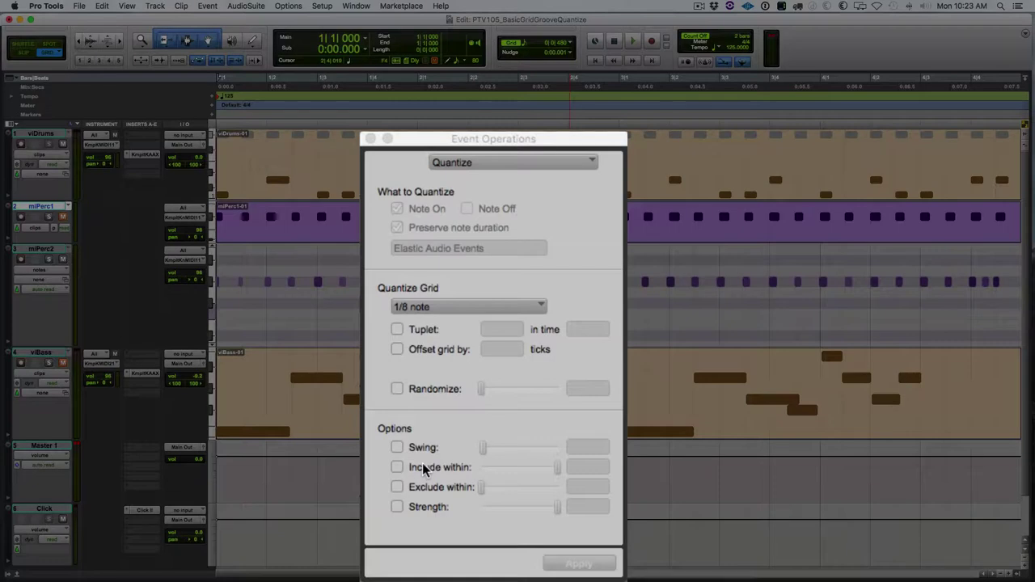
click(453, 503)
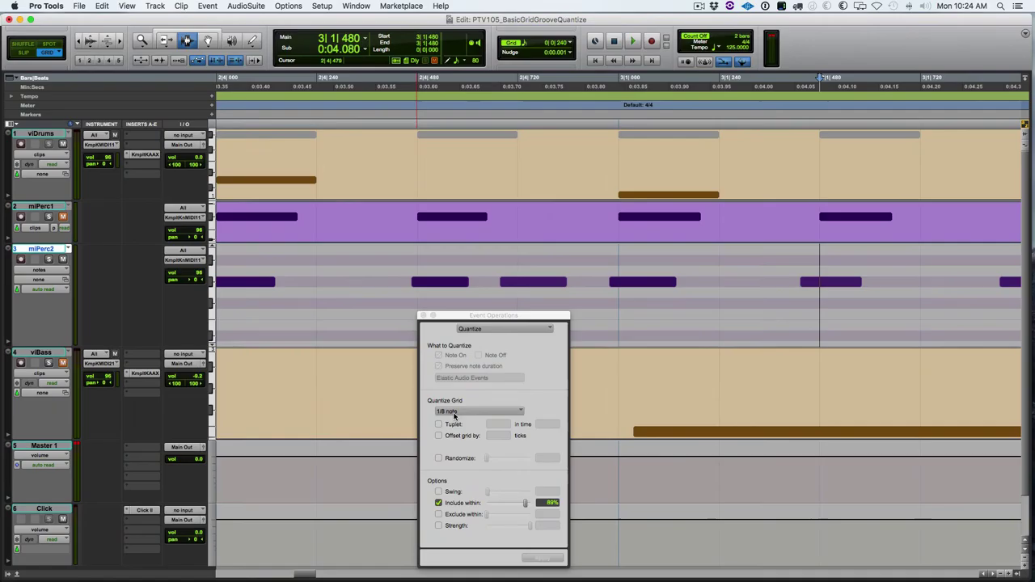
Keep the grid at 1/8 note and drag range selections across miPerc2 notes.
click(455, 413)
click(454, 413)
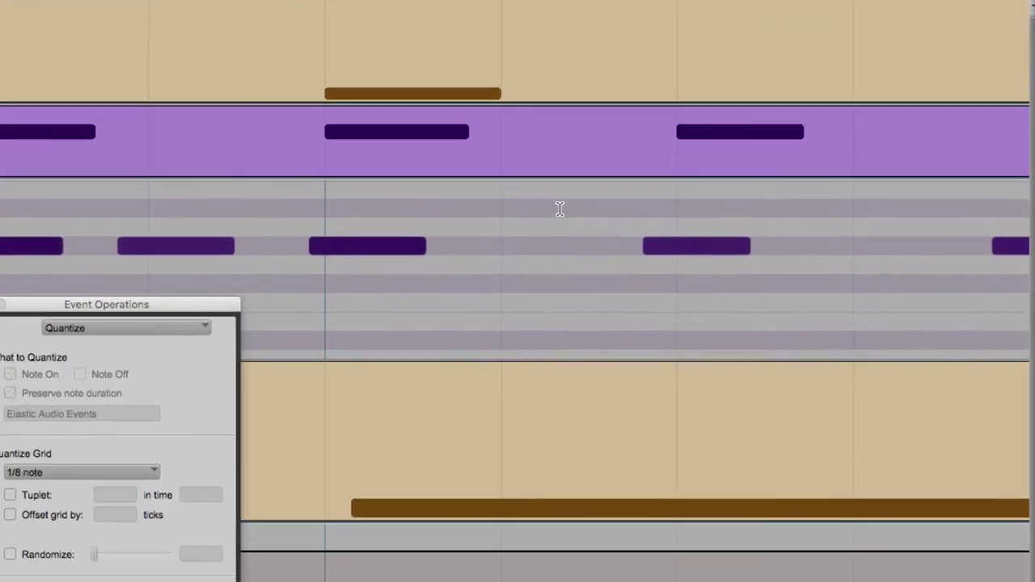
drag(502, 228, 880, 232)
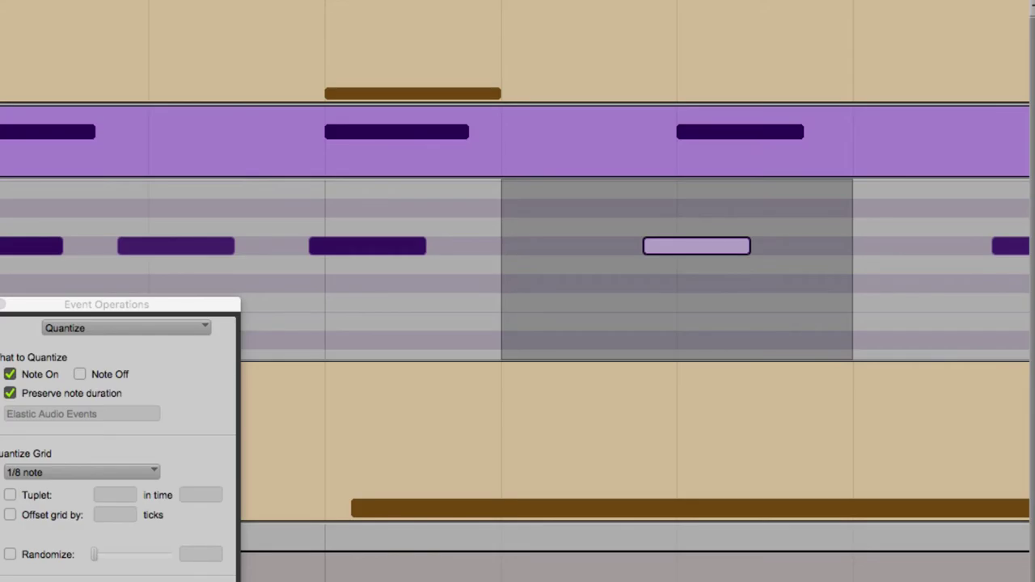
drag(515, 235, 844, 251)
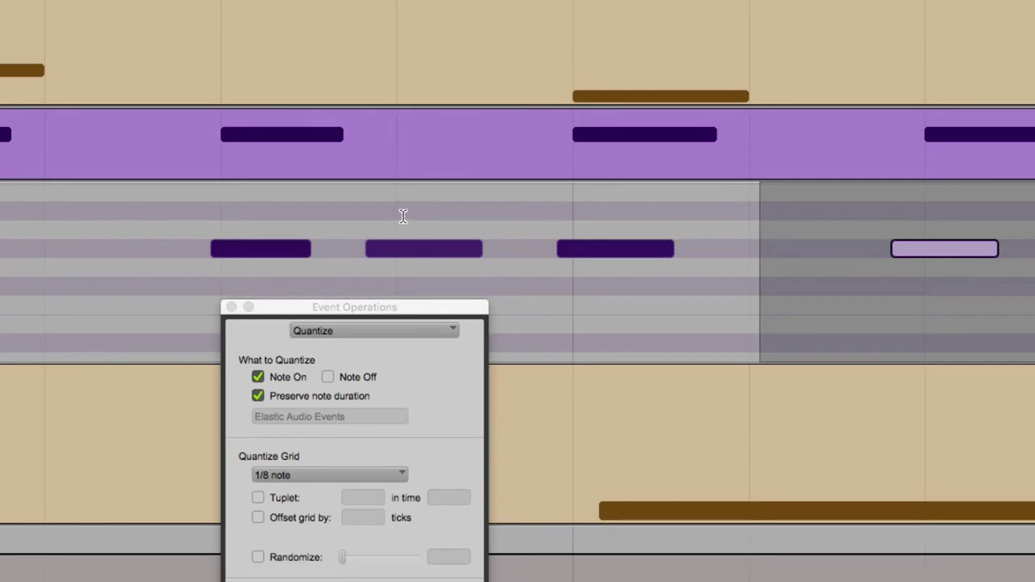
drag(372, 218, 107, 245)
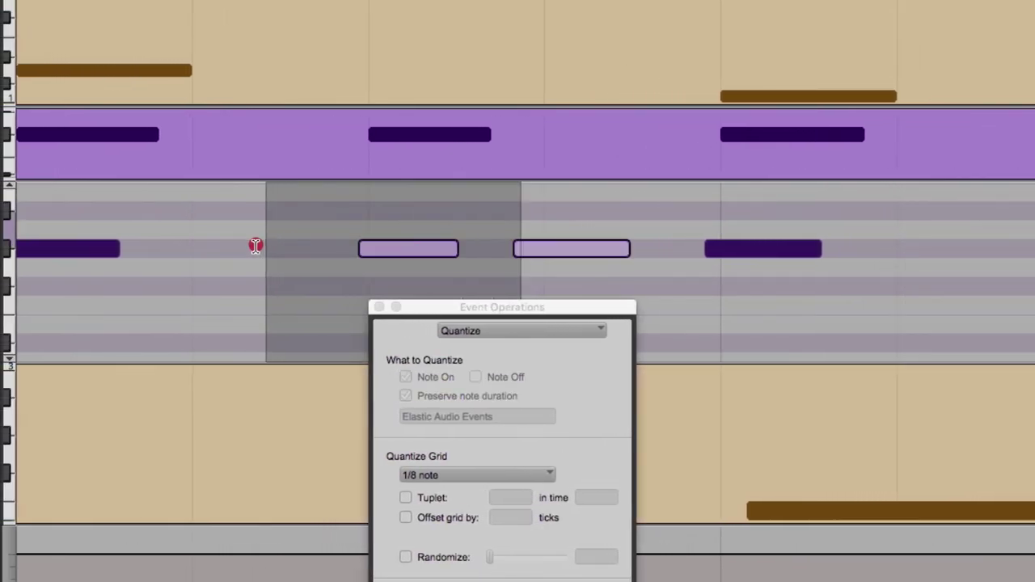
drag(256, 245, 218, 245)
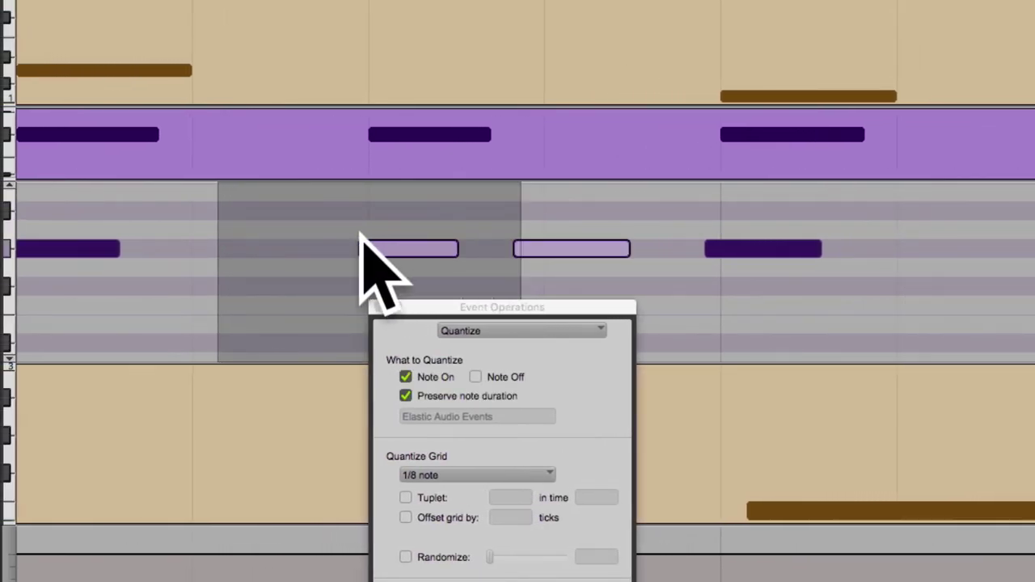
Narrow the range to a single miPerc2 note and switch to Exclude within.
drag(245, 239, 500, 235)
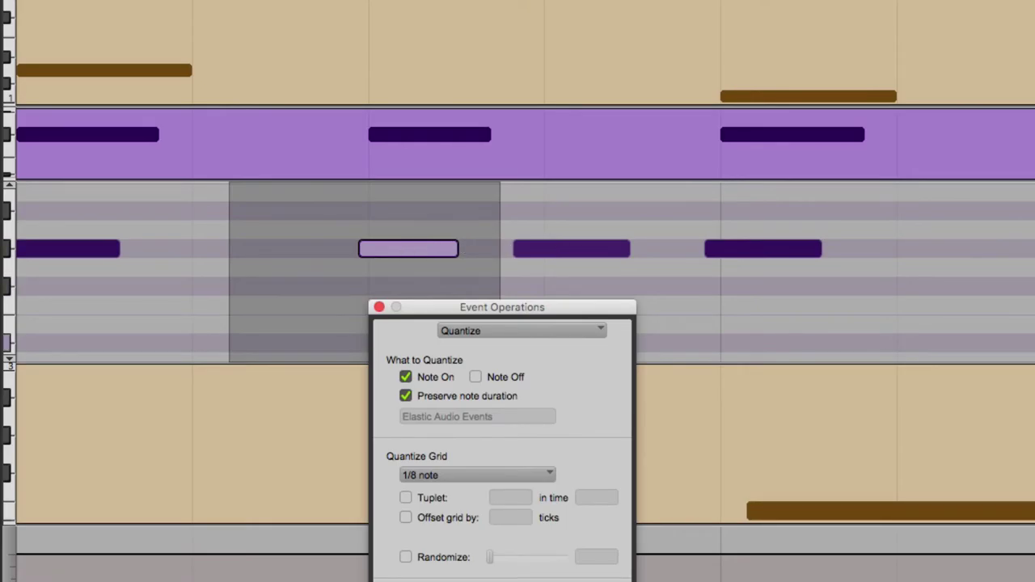
drag(246, 245, 486, 244)
drag(288, 241, 483, 243)
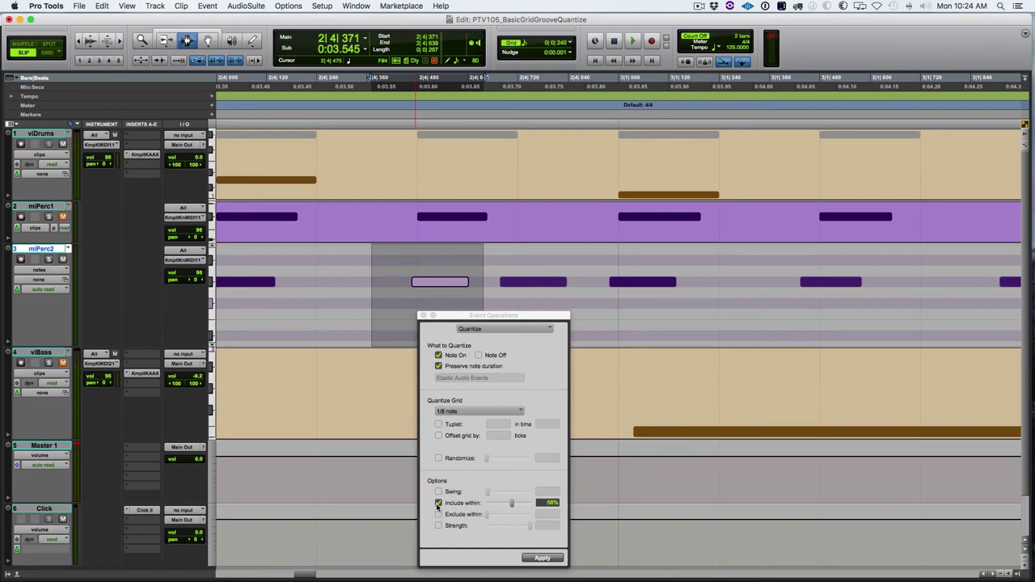
click(437, 514)
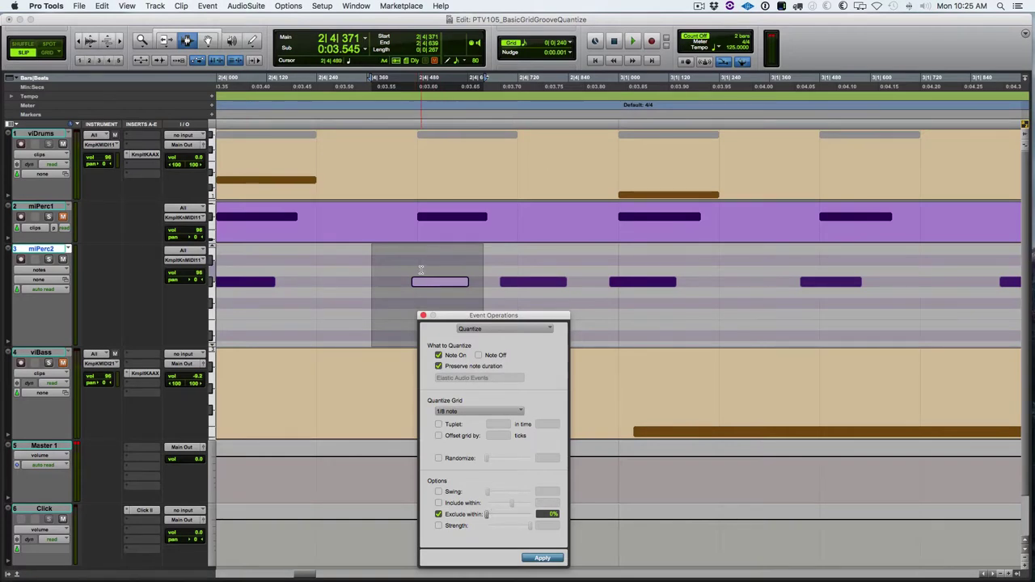
Select one miPerc2 test note and enable Exclude within at 8% and Include within at 85%.
click(418, 261)
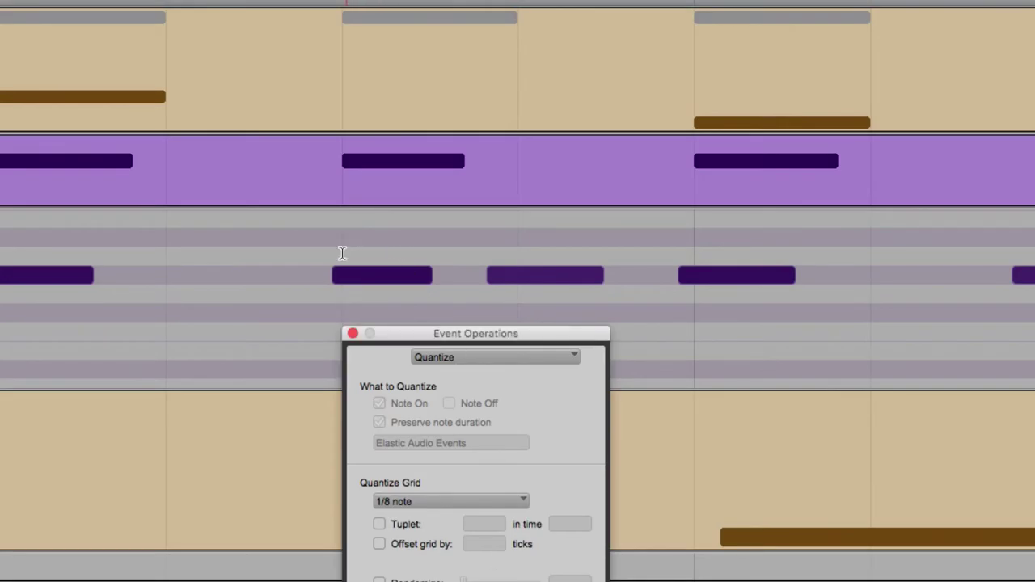
drag(326, 263, 354, 260)
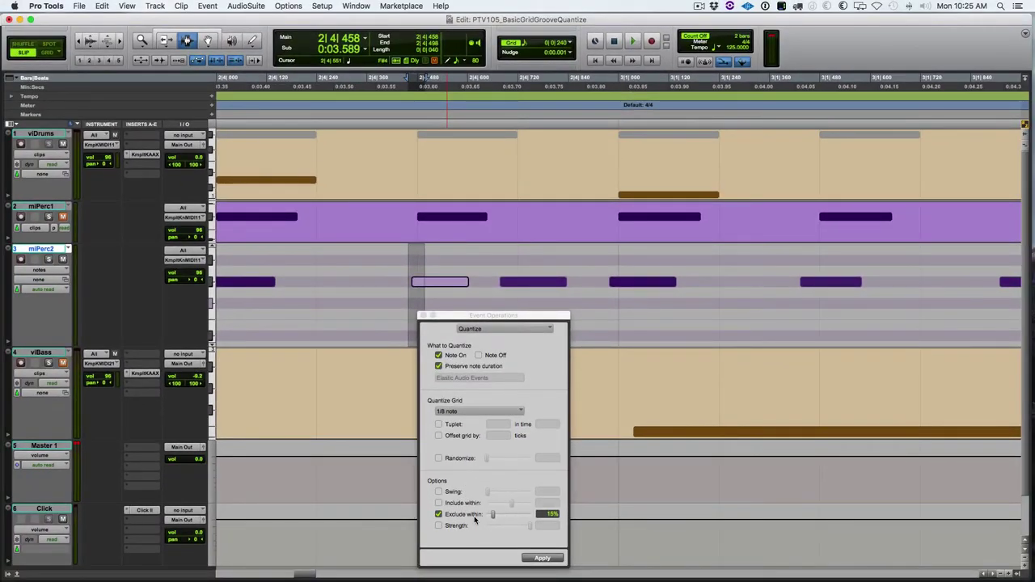
click(445, 514)
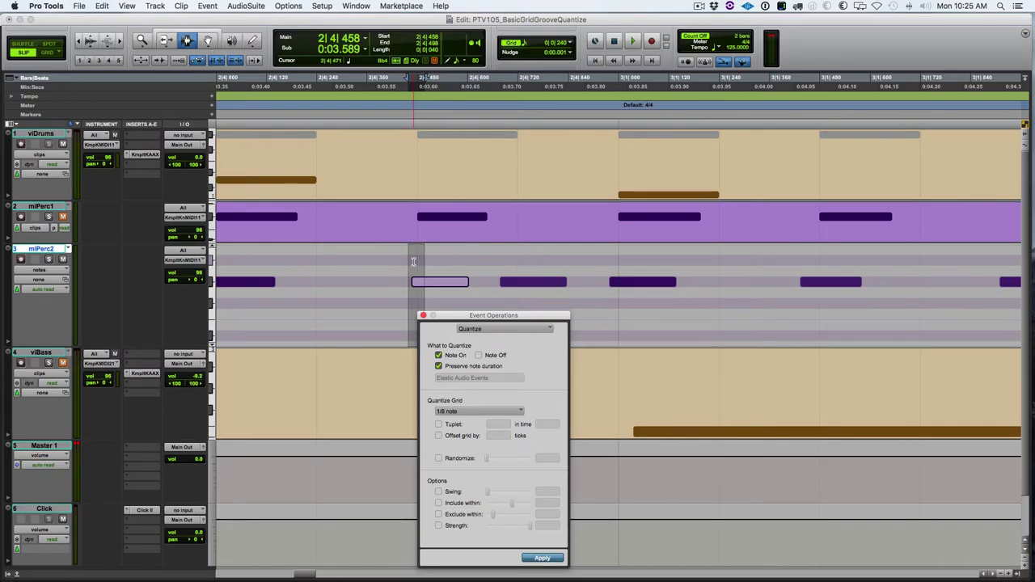
click(437, 514)
click(438, 503)
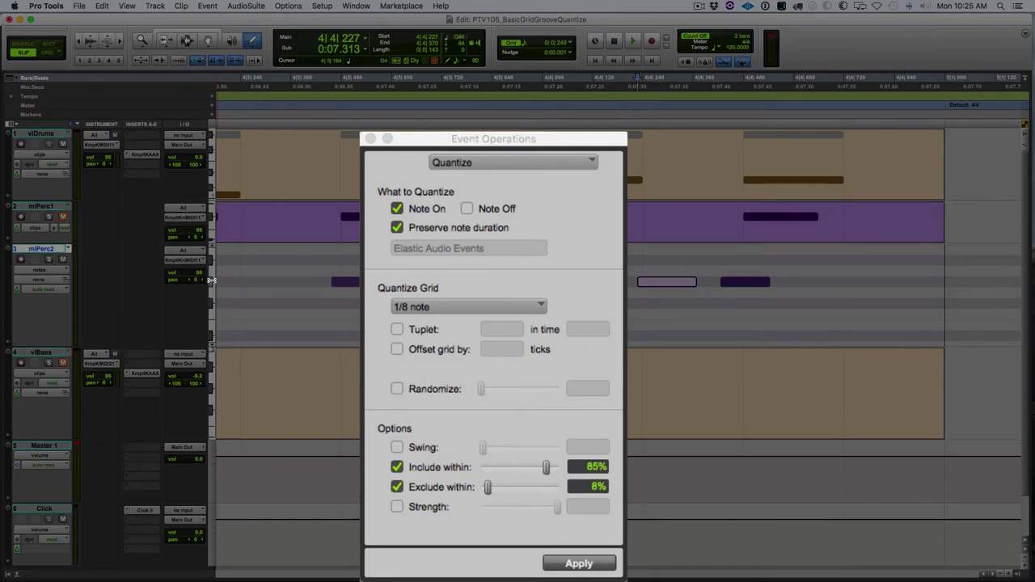
Quantize all miPerc2 notes (Include 85%, Exclude 8%), compare via undo/redo, and fit the session.
click(209, 276)
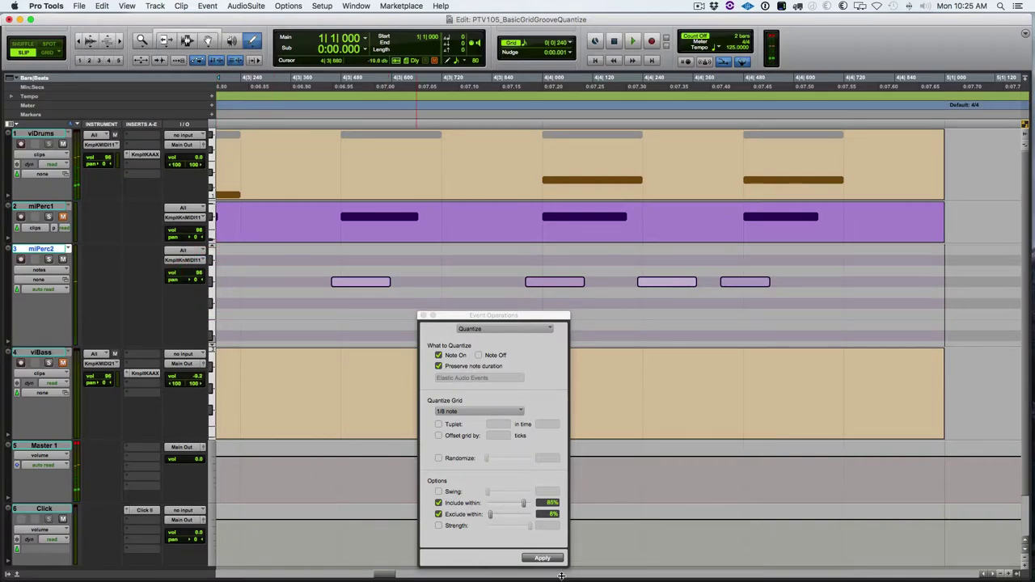
click(557, 558)
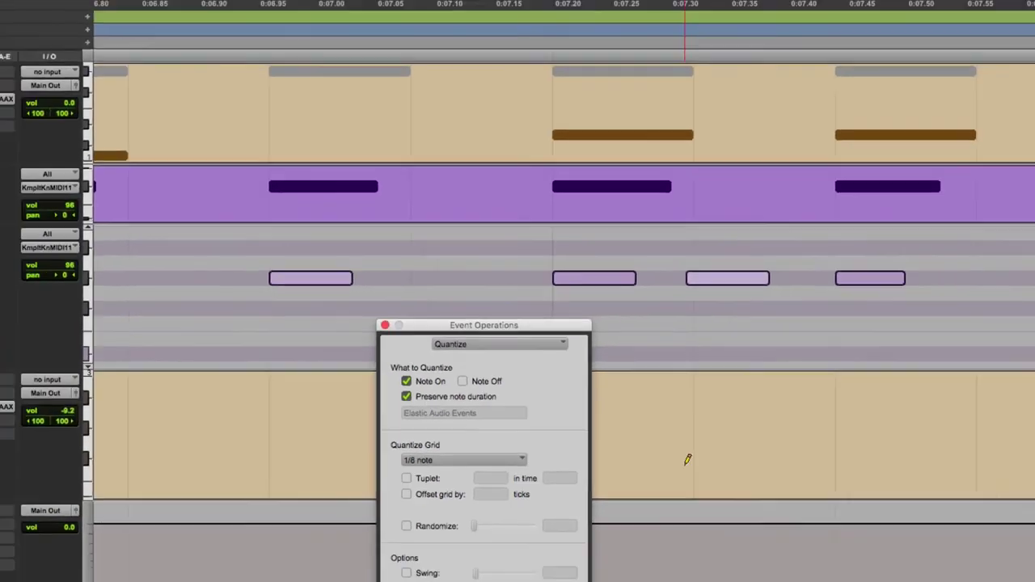
key(super+z)
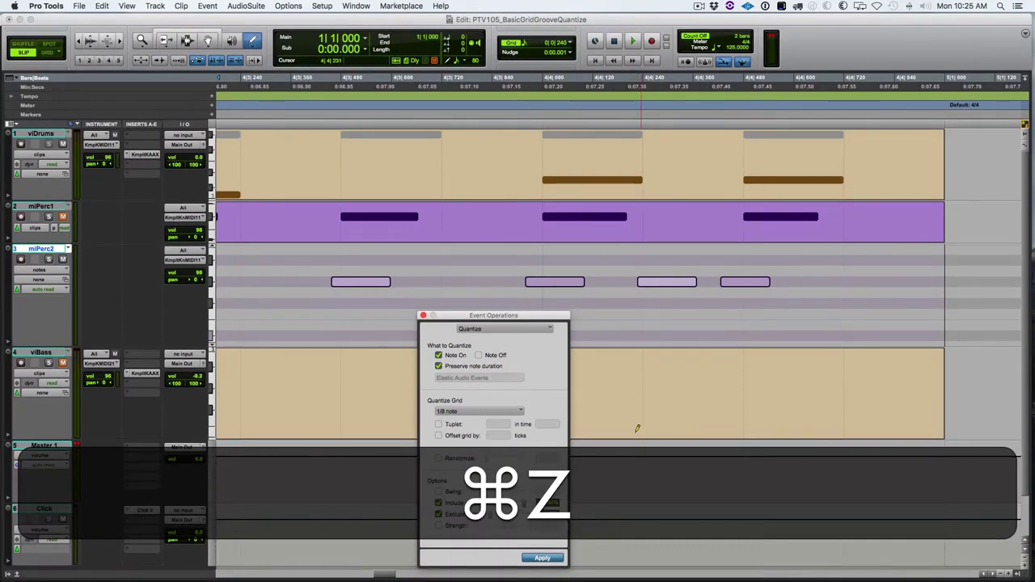
key(shift+super+z)
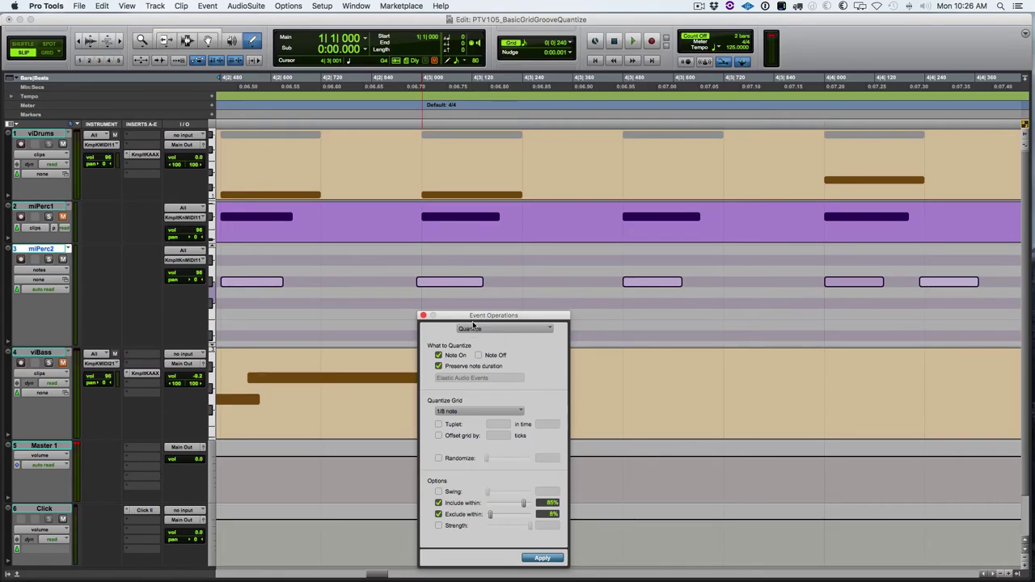
key(alt+a)
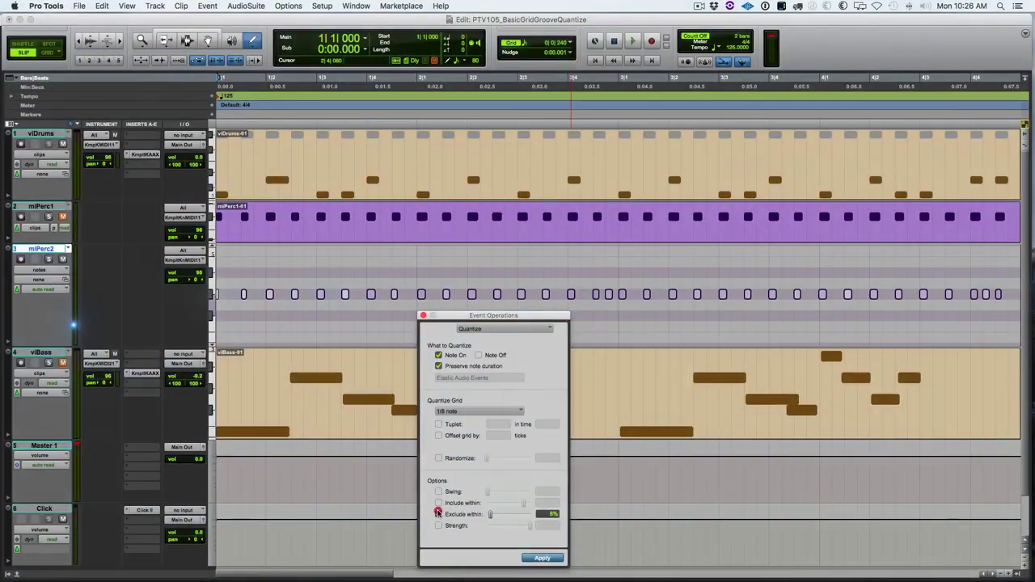
Turn off Include/Exclude within and switch the quantize grid to the 01FeelInjector_8ths groove template.
click(438, 515)
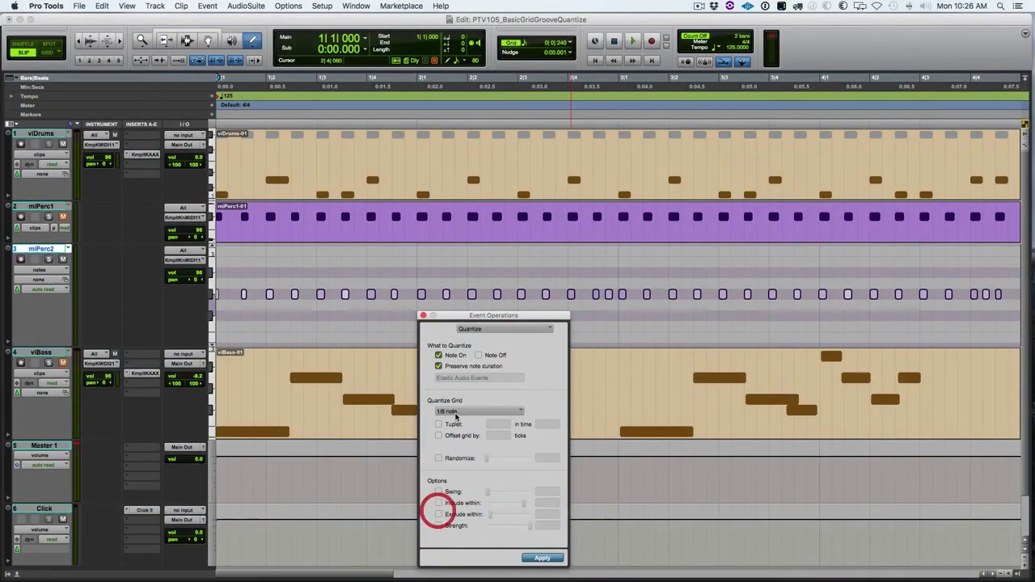
click(457, 412)
mouse_move(471, 484)
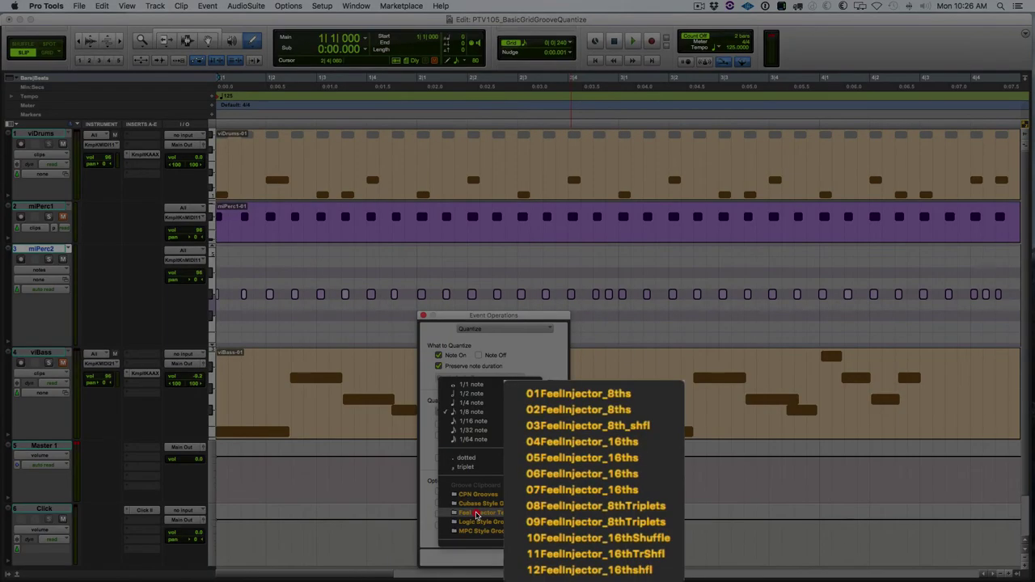
click(607, 398)
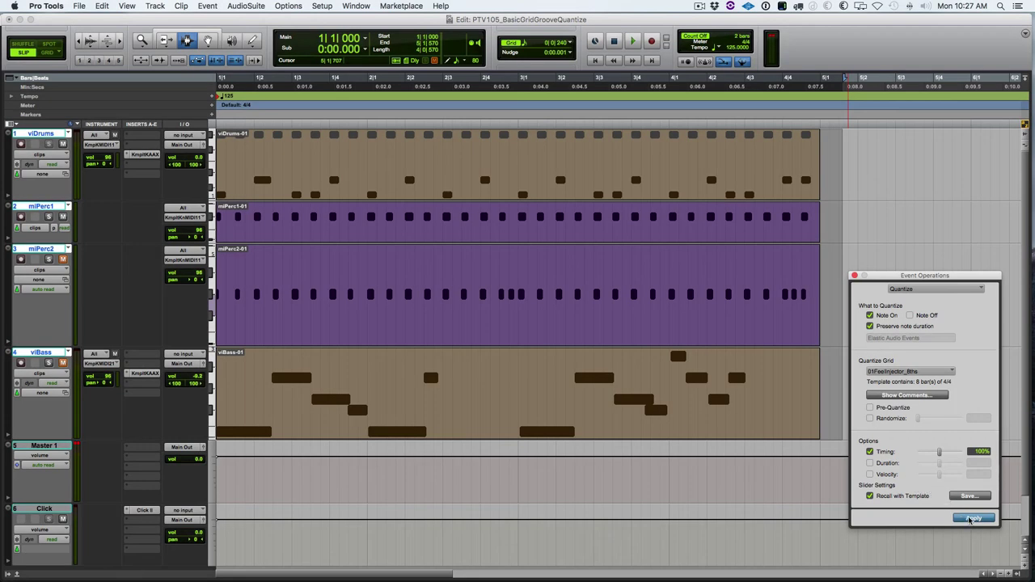
Apply the Feel Injector groove at 100% timing, view miPerc2's notes zoomed in, then undo it.
click(974, 517)
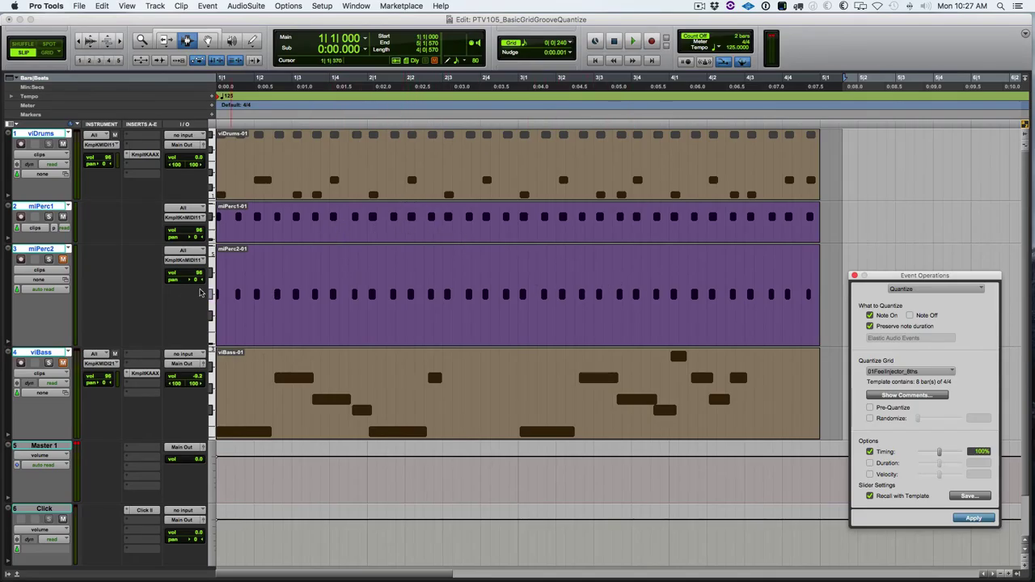
click(41, 269)
click(40, 279)
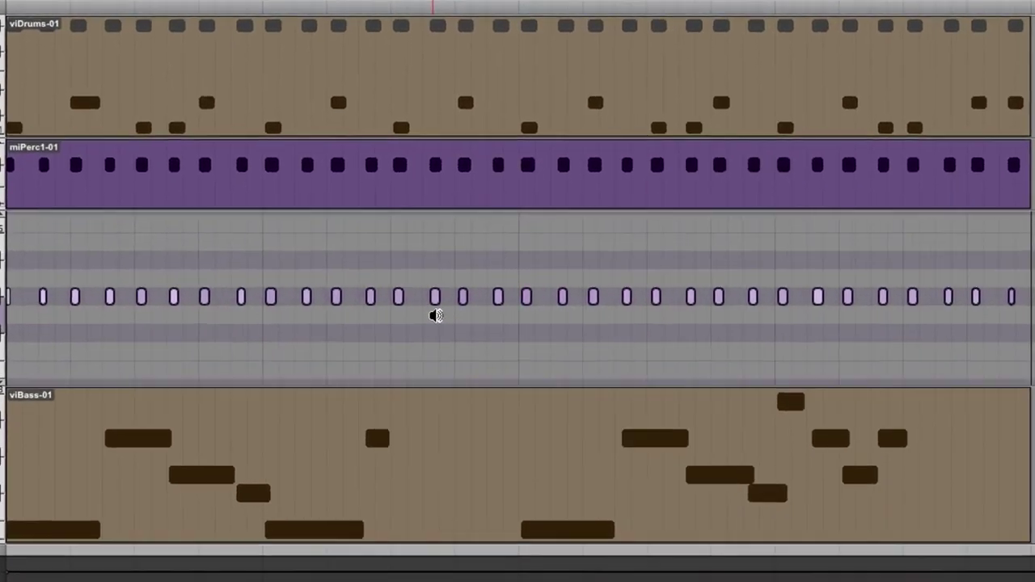
key(super+bracketright)
key(ctrl+bracketright)
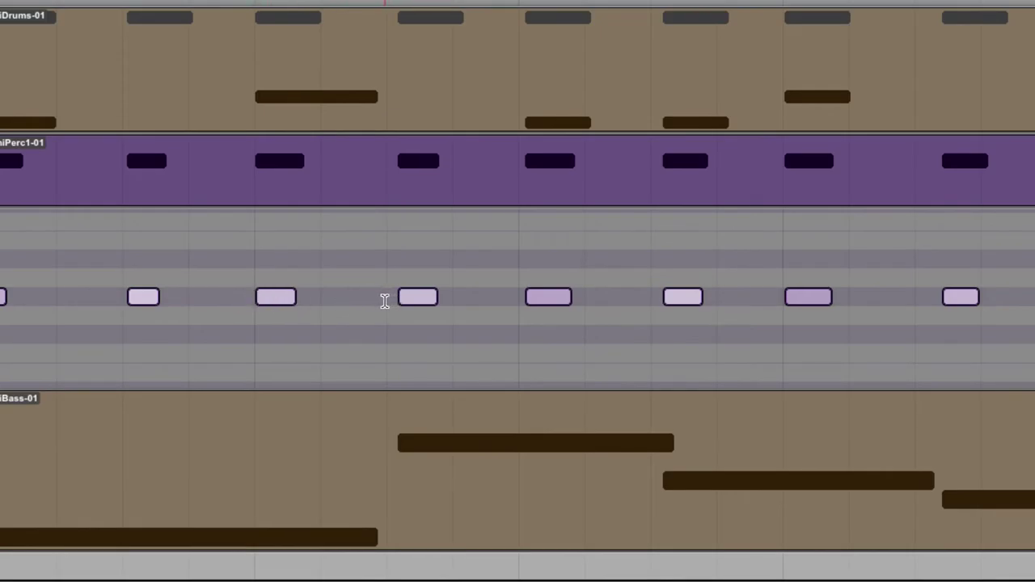
key(alt+0)
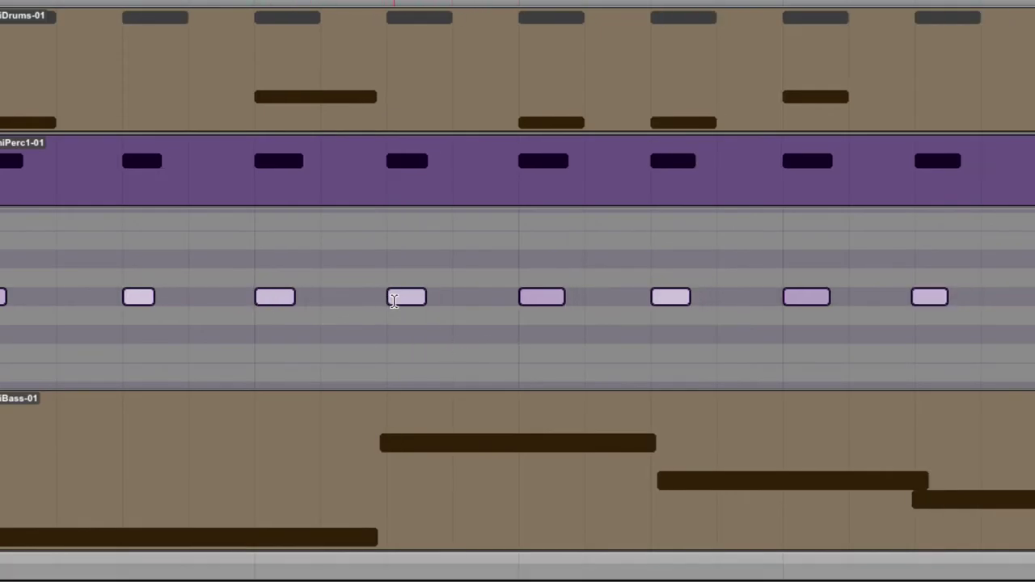
key(ctrl+z)
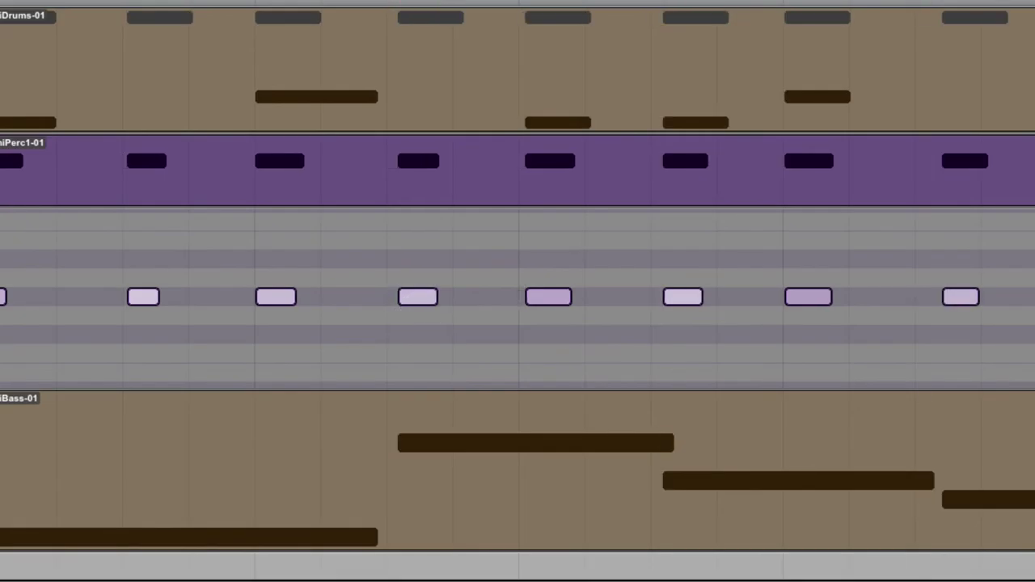
key(super+z)
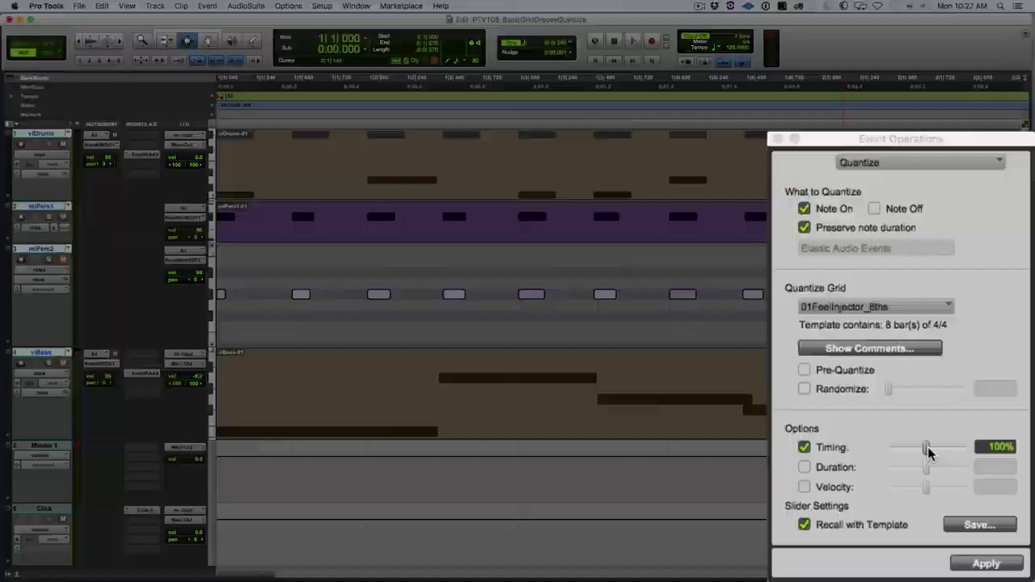
Apply the groove with Timing lowered to 50%, undo it, and change miPerc2's track view.
drag(941, 453, 906, 450)
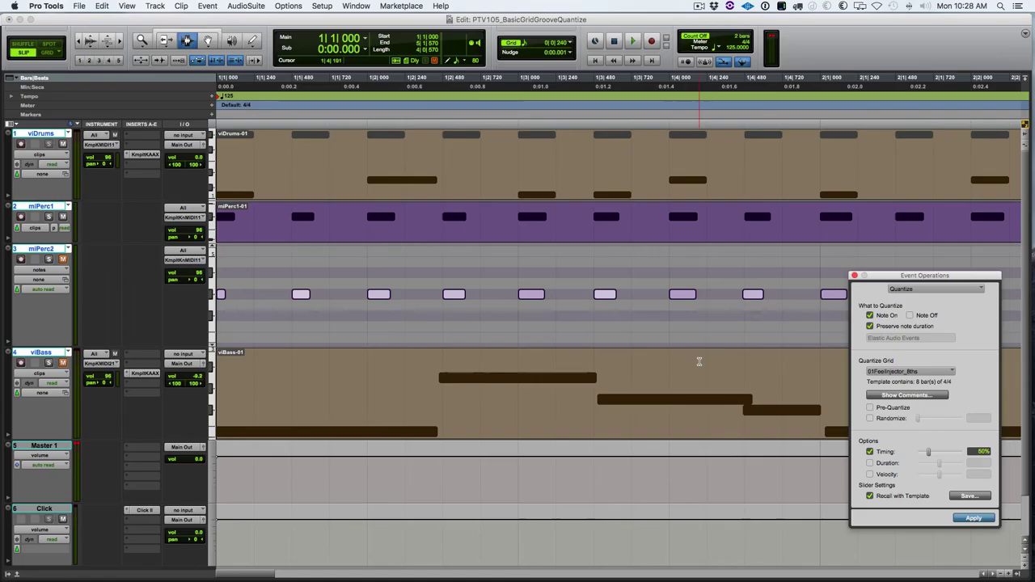
click(975, 518)
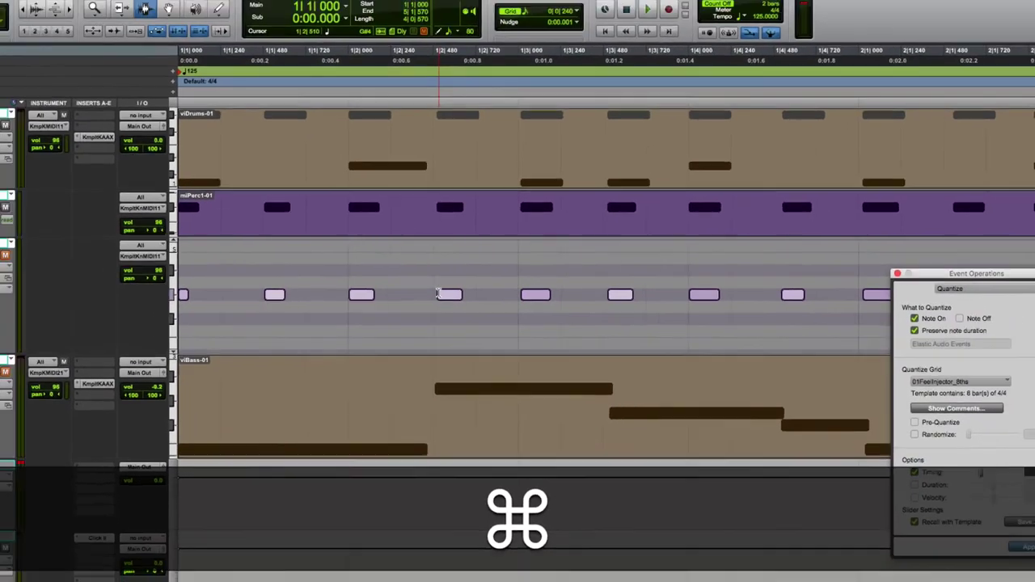
key(super+z)
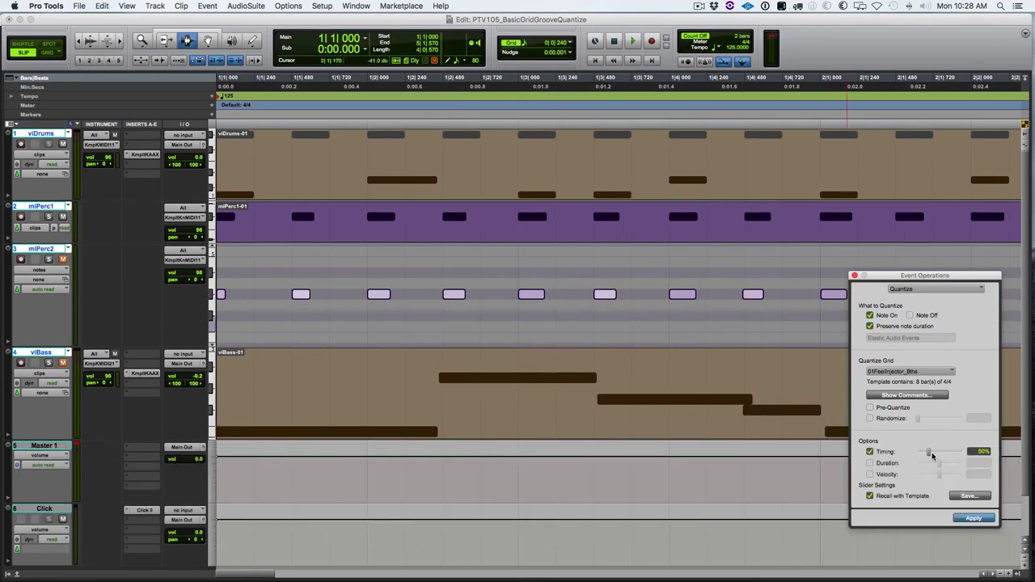
click(40, 277)
Show miPerc2's note velocities, enable Velocity, and trial the groove at 100% velocity, then undo.
click(40, 287)
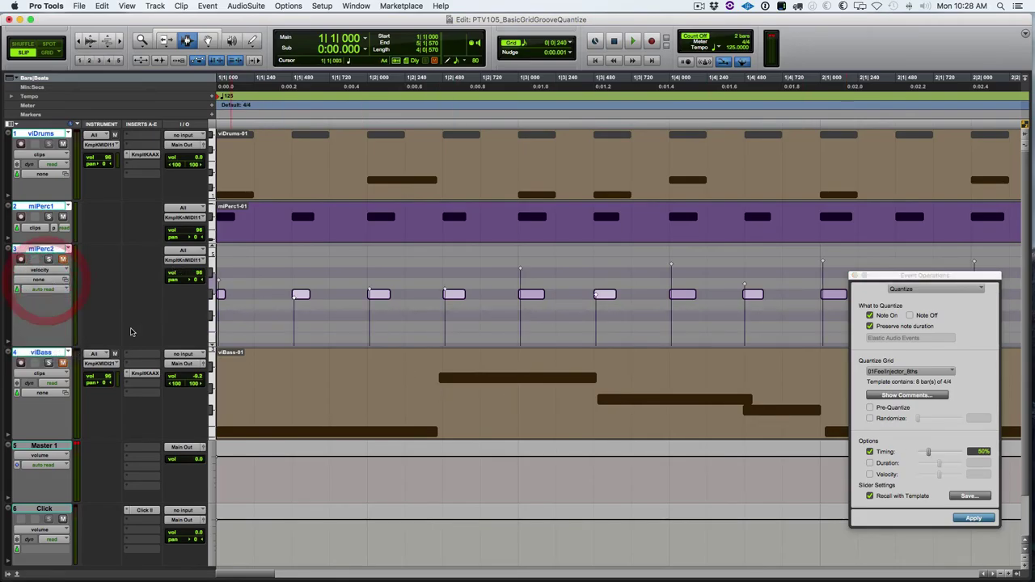
key(alt+a)
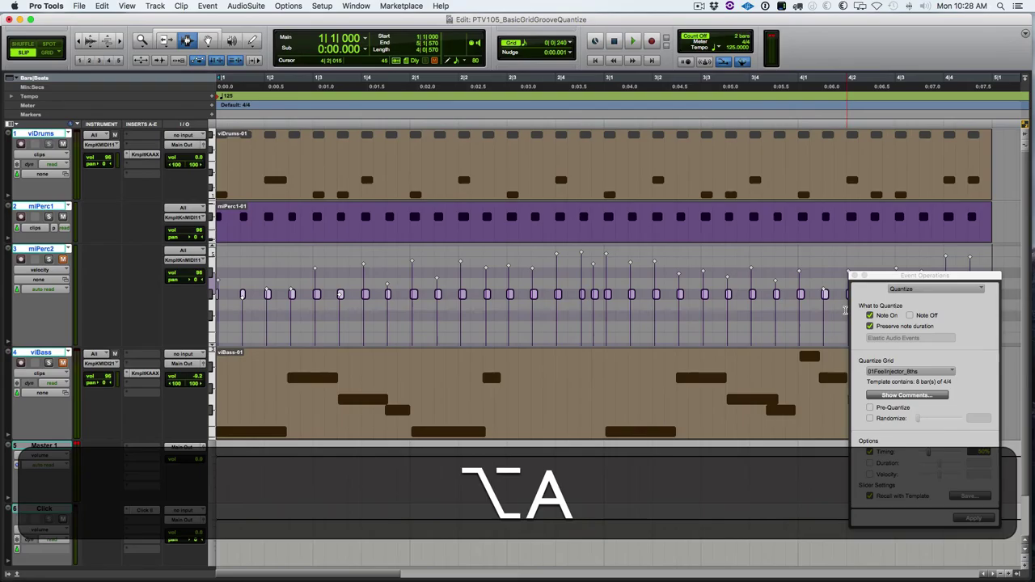
drag(896, 285, 730, 346)
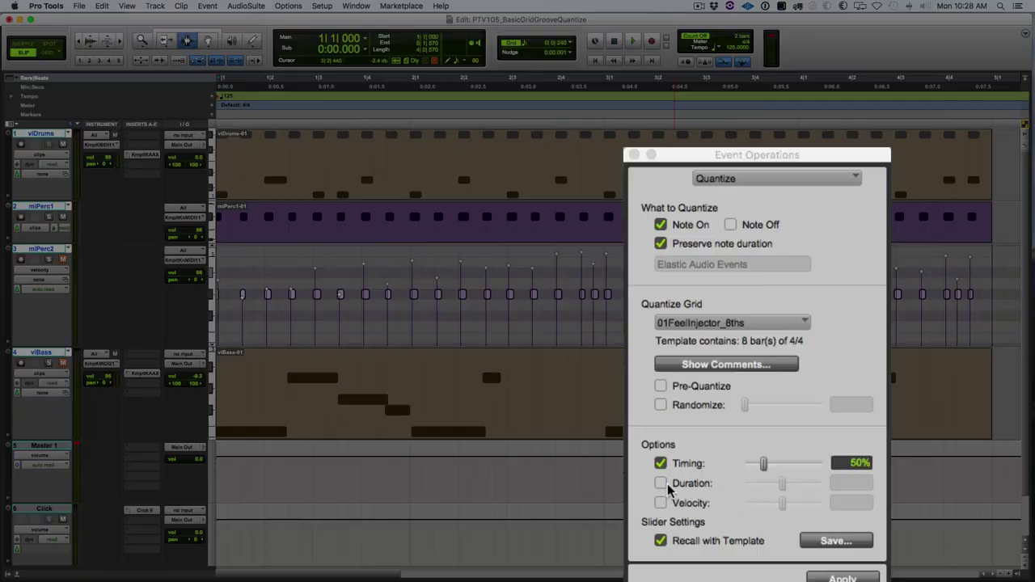
click(702, 536)
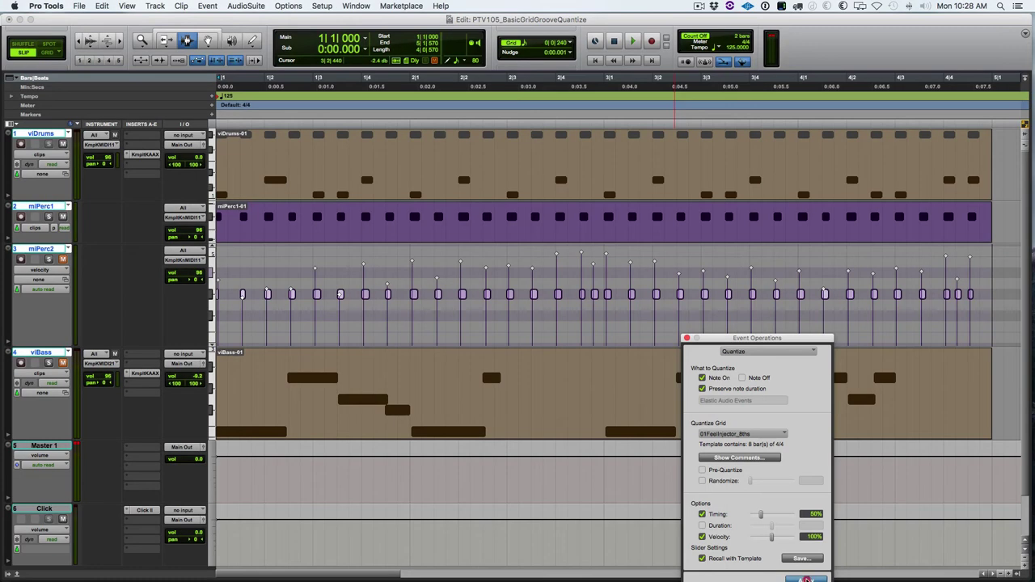
click(842, 579)
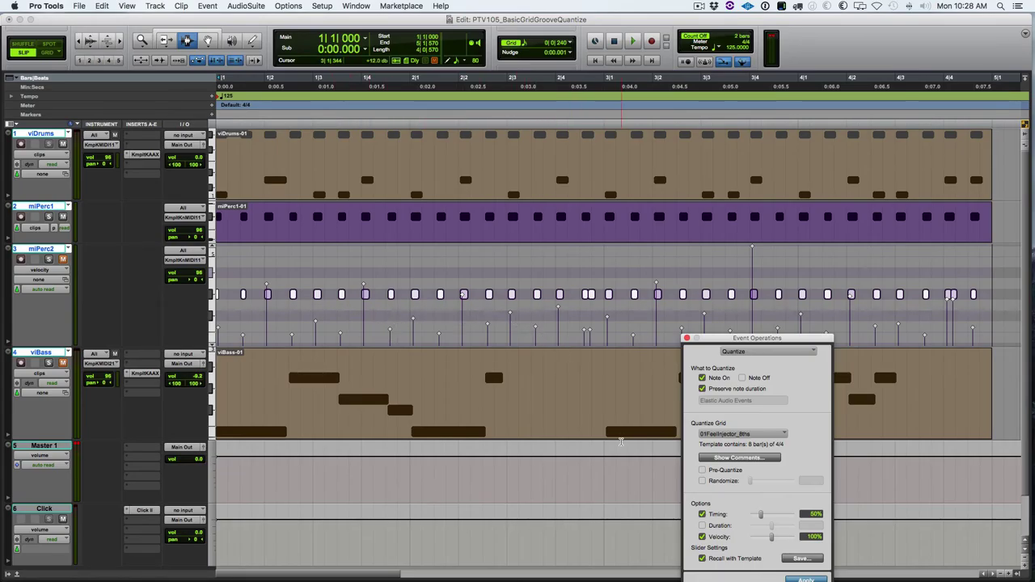
key(super+z)
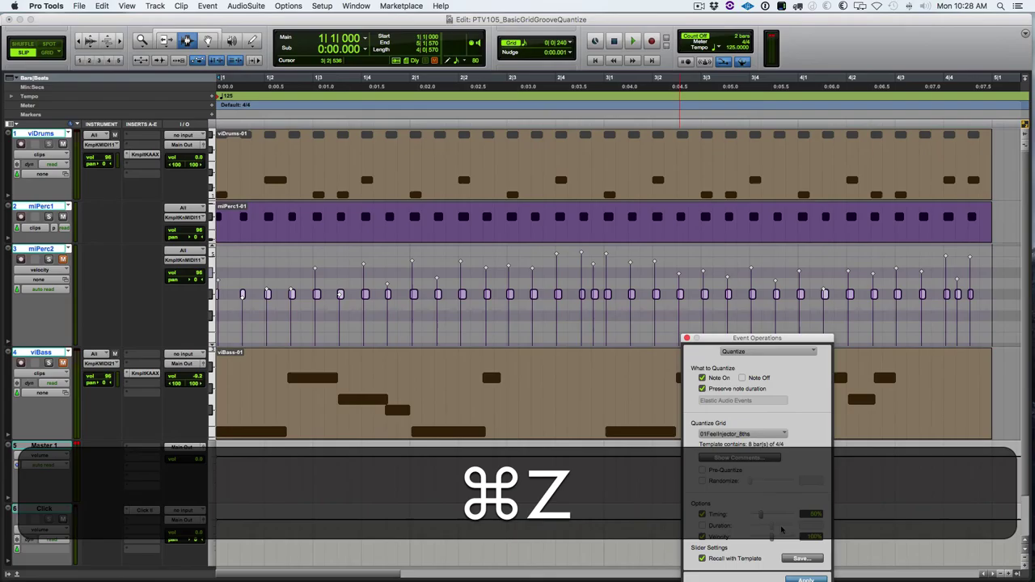
Re-apply the groove with Velocity at 30% and play it back with viBass unmuted.
drag(772, 537, 754, 507)
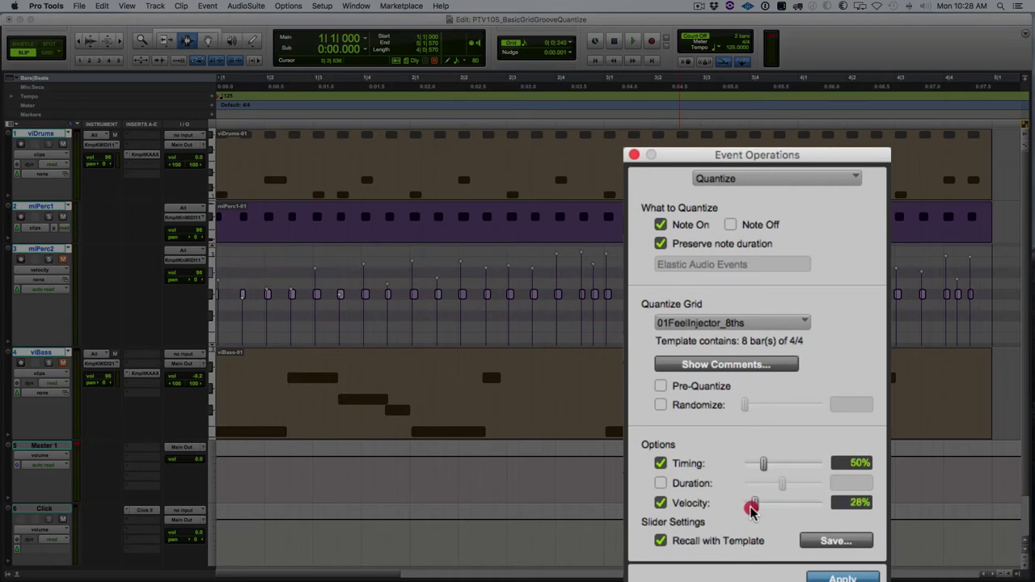
click(801, 579)
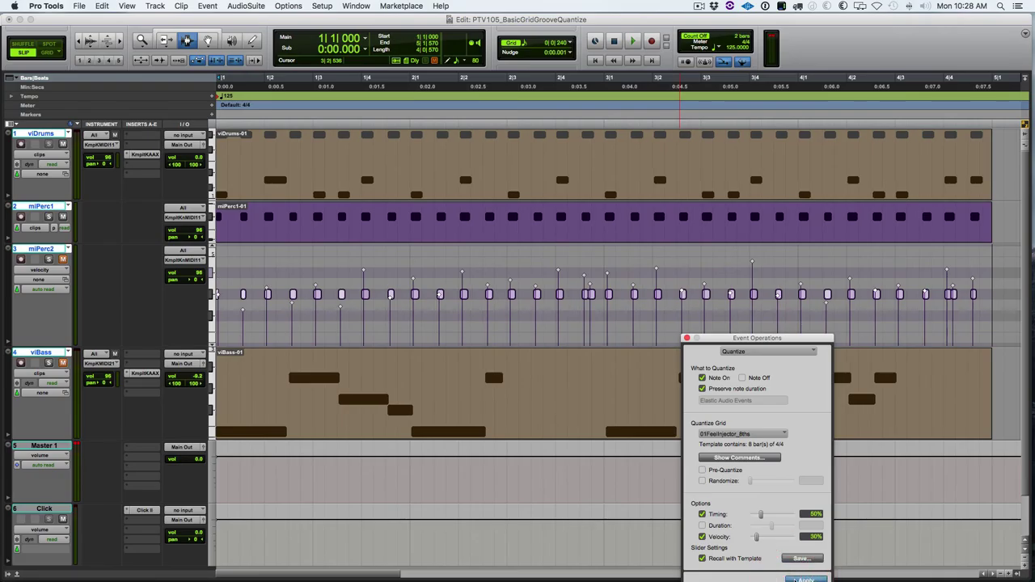
key(space)
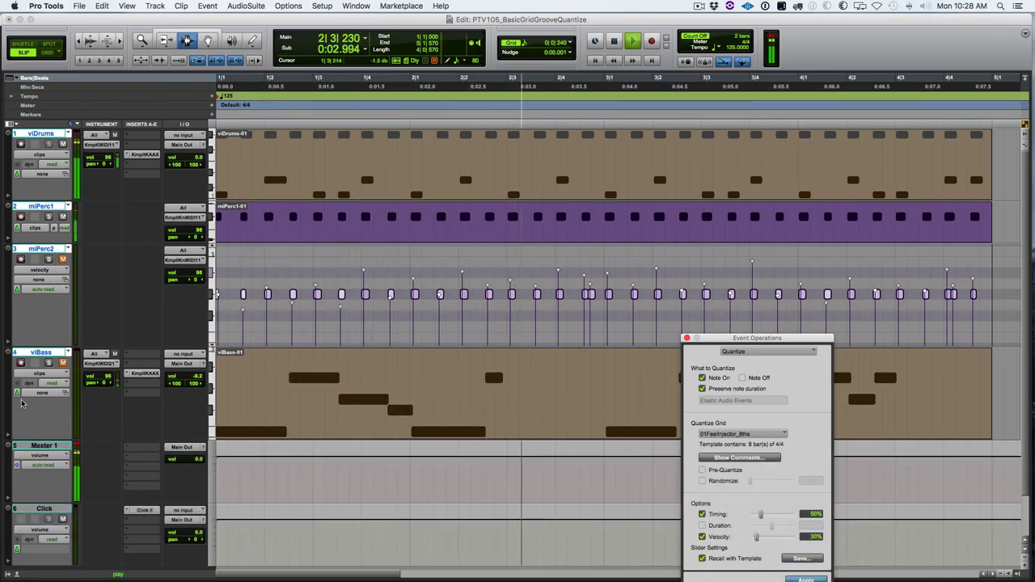
click(63, 363)
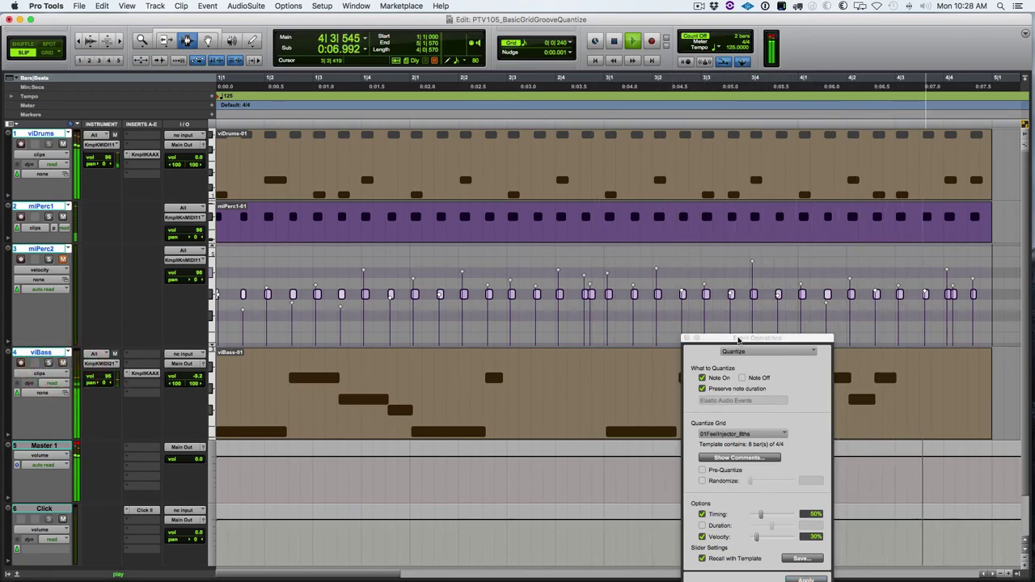
key(r)
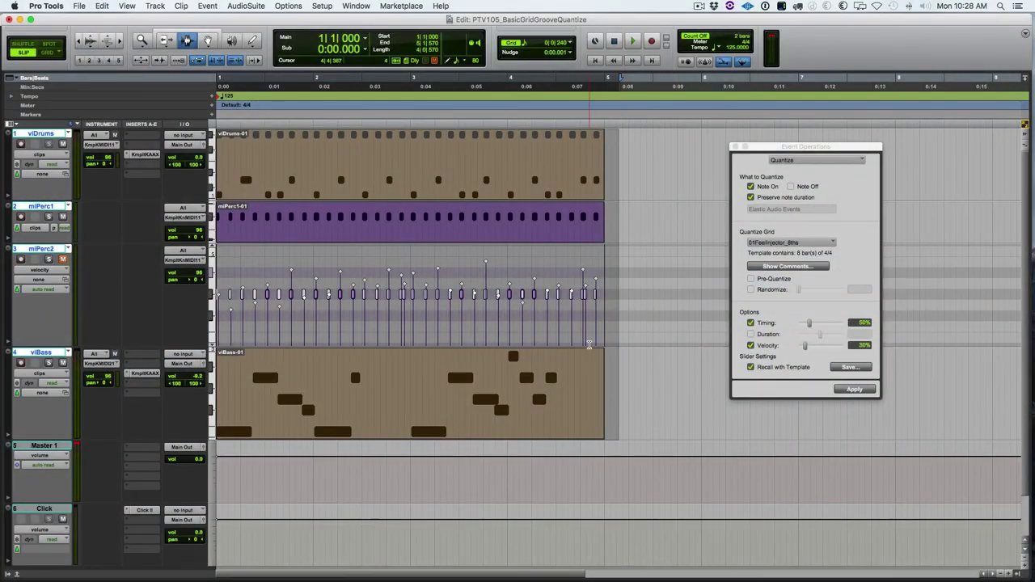
Try the groove quantize with Duration included, undo it, then turn Duration back off.
click(753, 336)
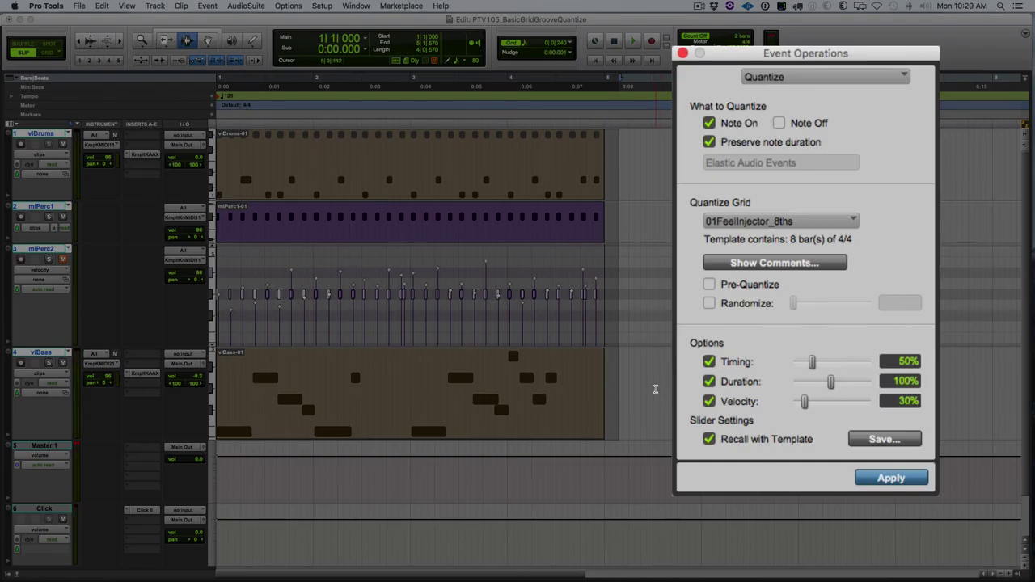
key(super+z)
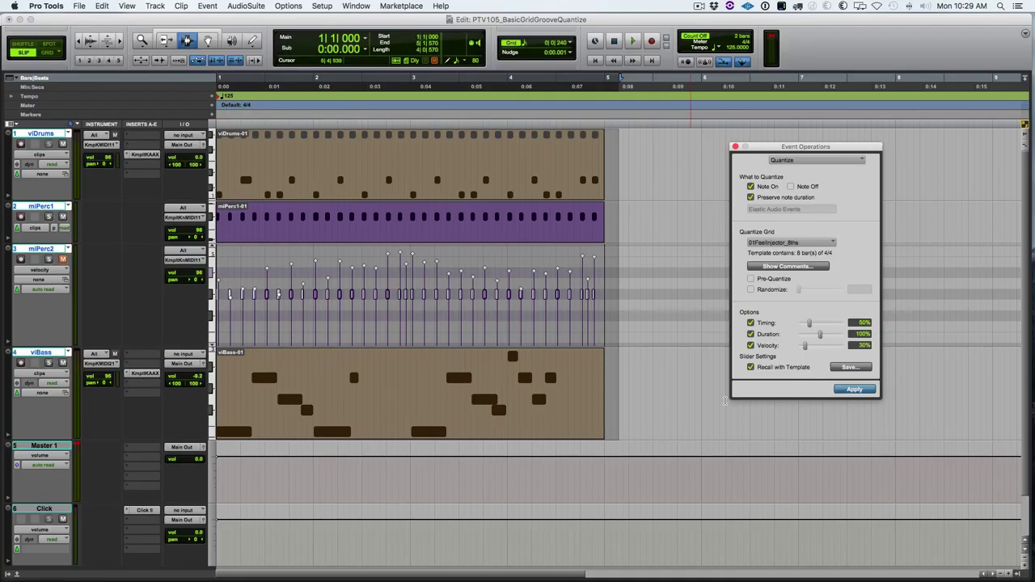
click(856, 390)
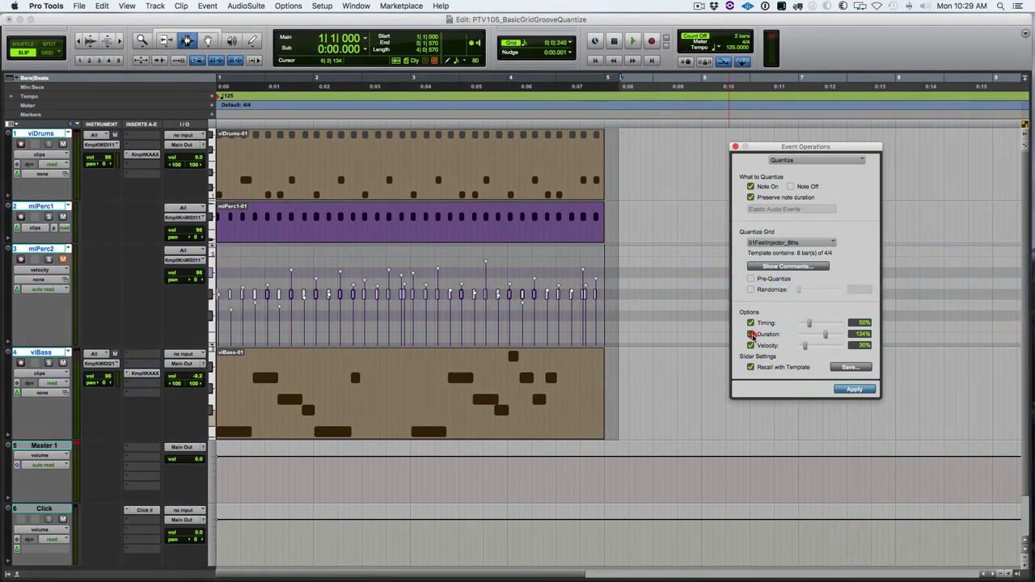
click(752, 334)
Apply the groove at 77% Timing, play it back, stop, and undo to restore the original notes.
click(852, 389)
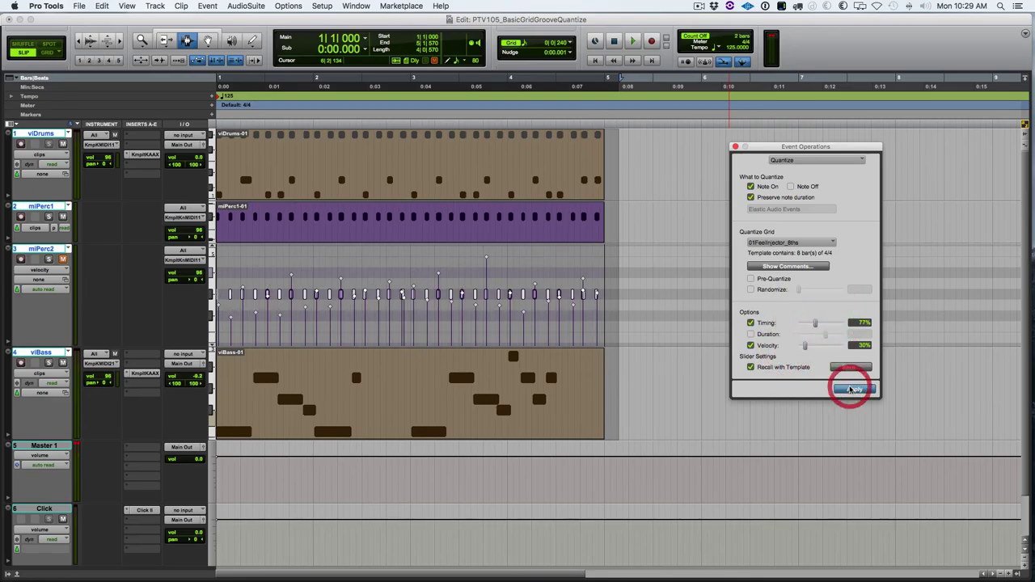
click(859, 392)
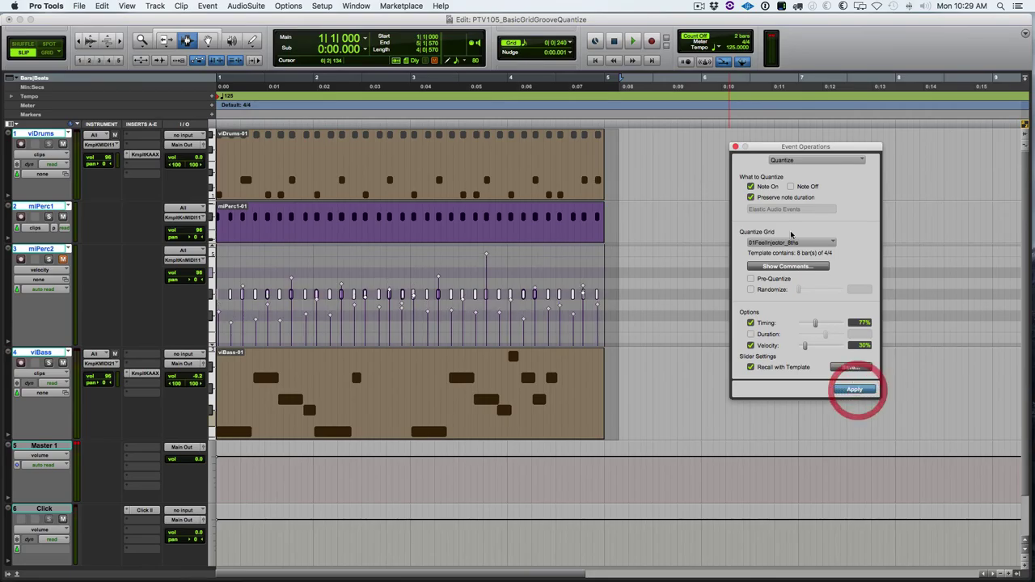
key(space)
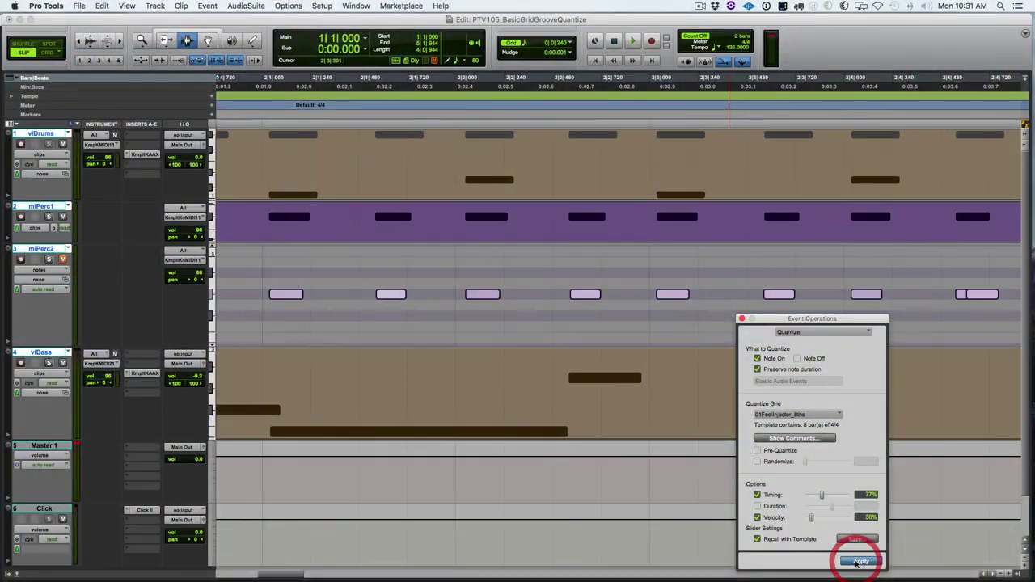
click(577, 90)
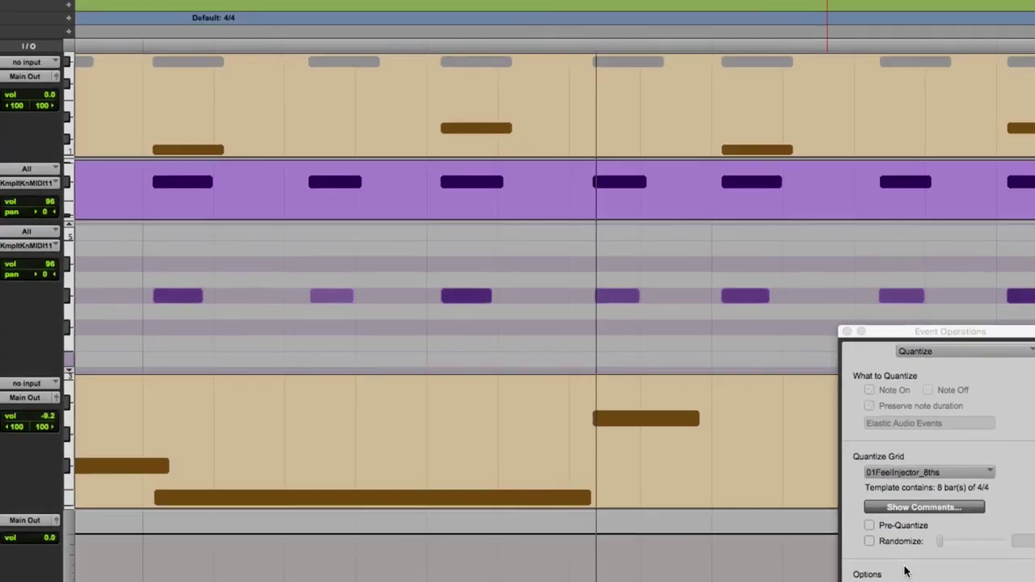
key(super+z)
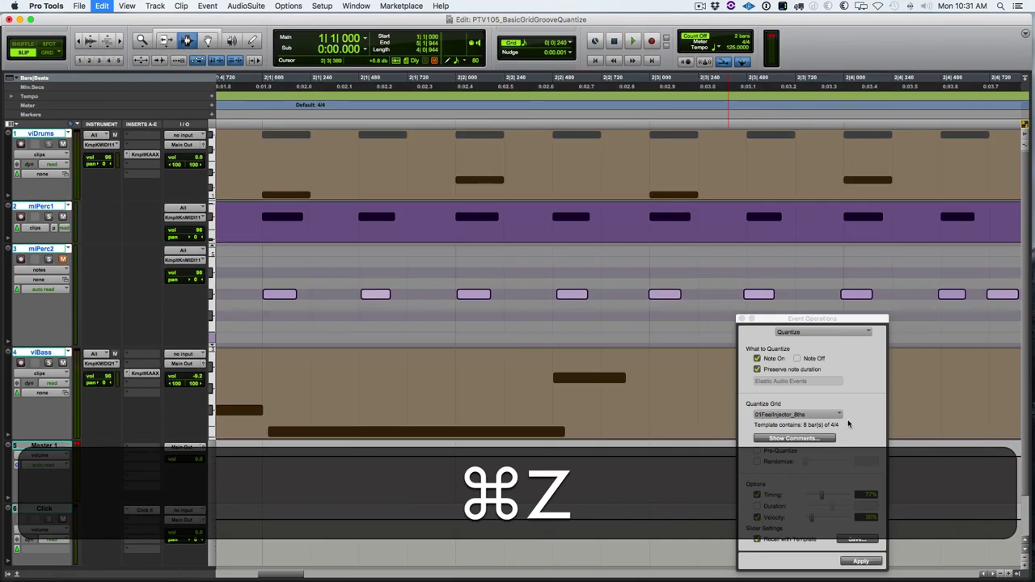
Enable Pre-Quantize and apply the groove at 77% timing and 30% velocity.
click(759, 453)
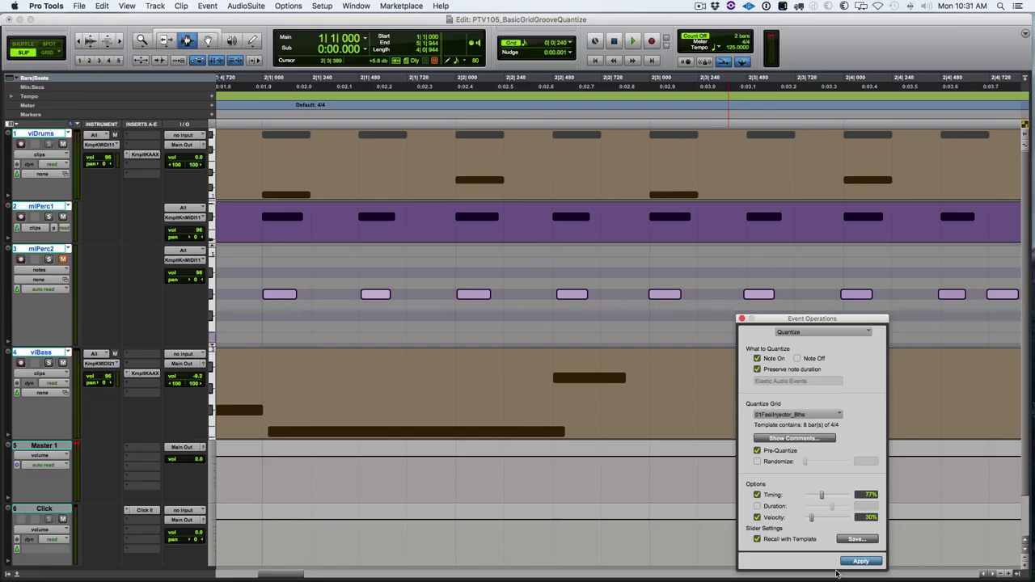
click(859, 561)
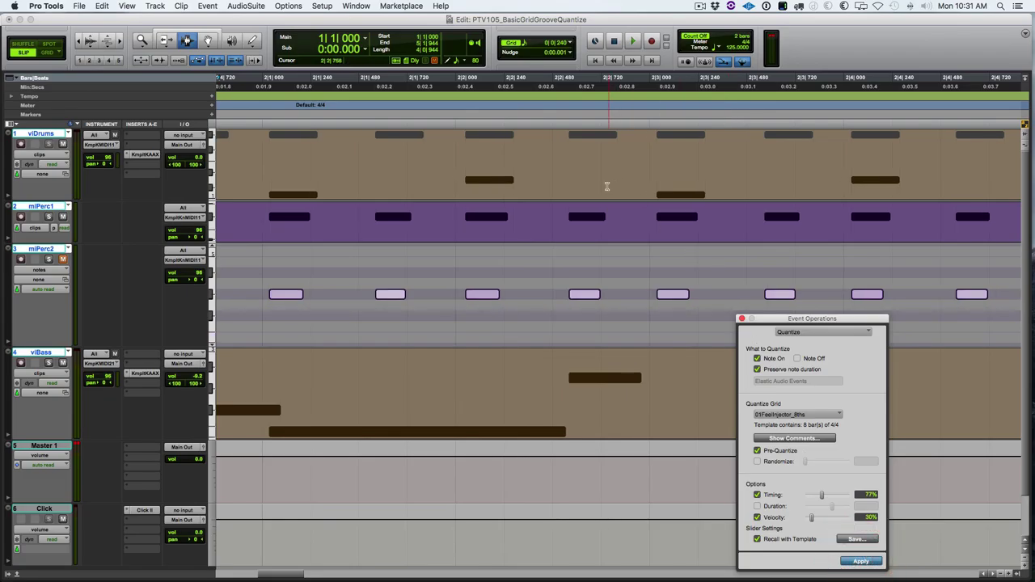
click(573, 81)
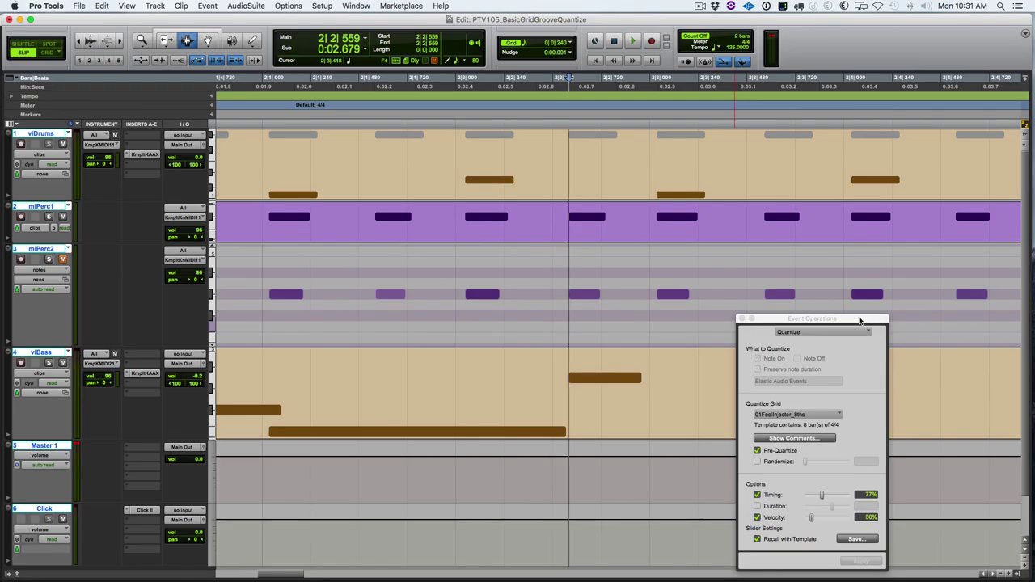
Close Event Operations and play the session from the start, zoomed out to show all four bars.
click(740, 319)
key(Return)
key(space)
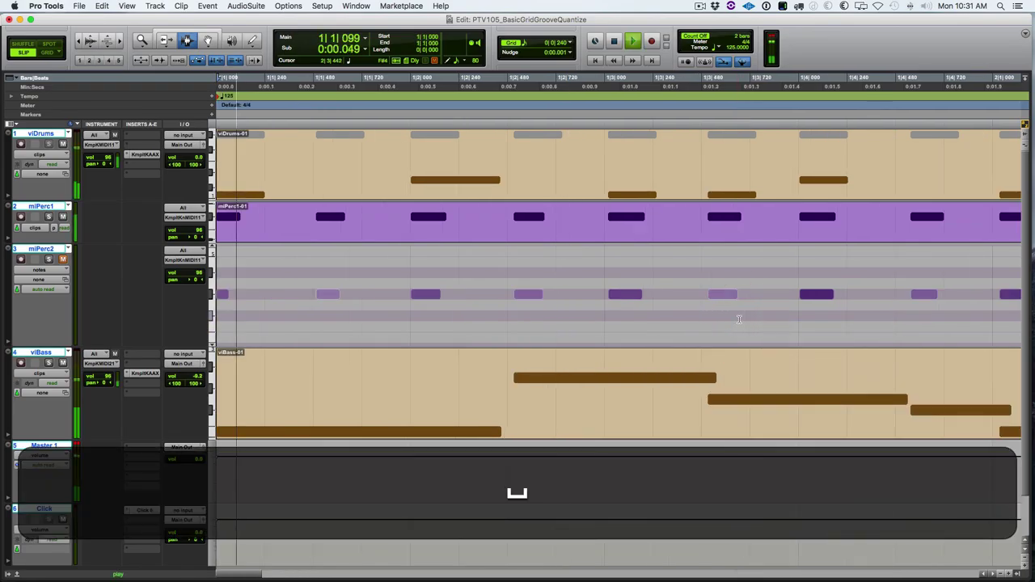
key(ctrl+r)
key(ctrl+r)
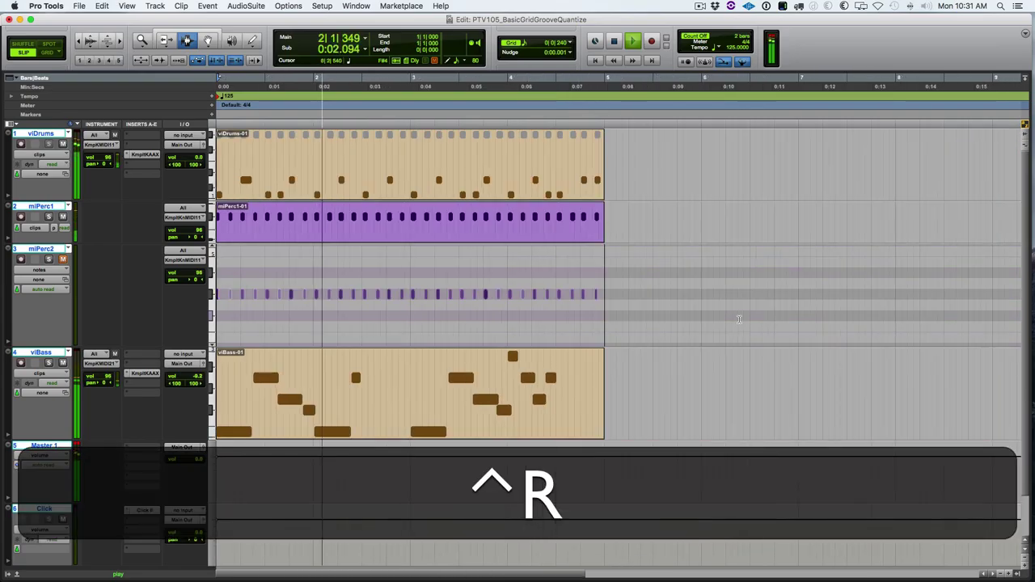